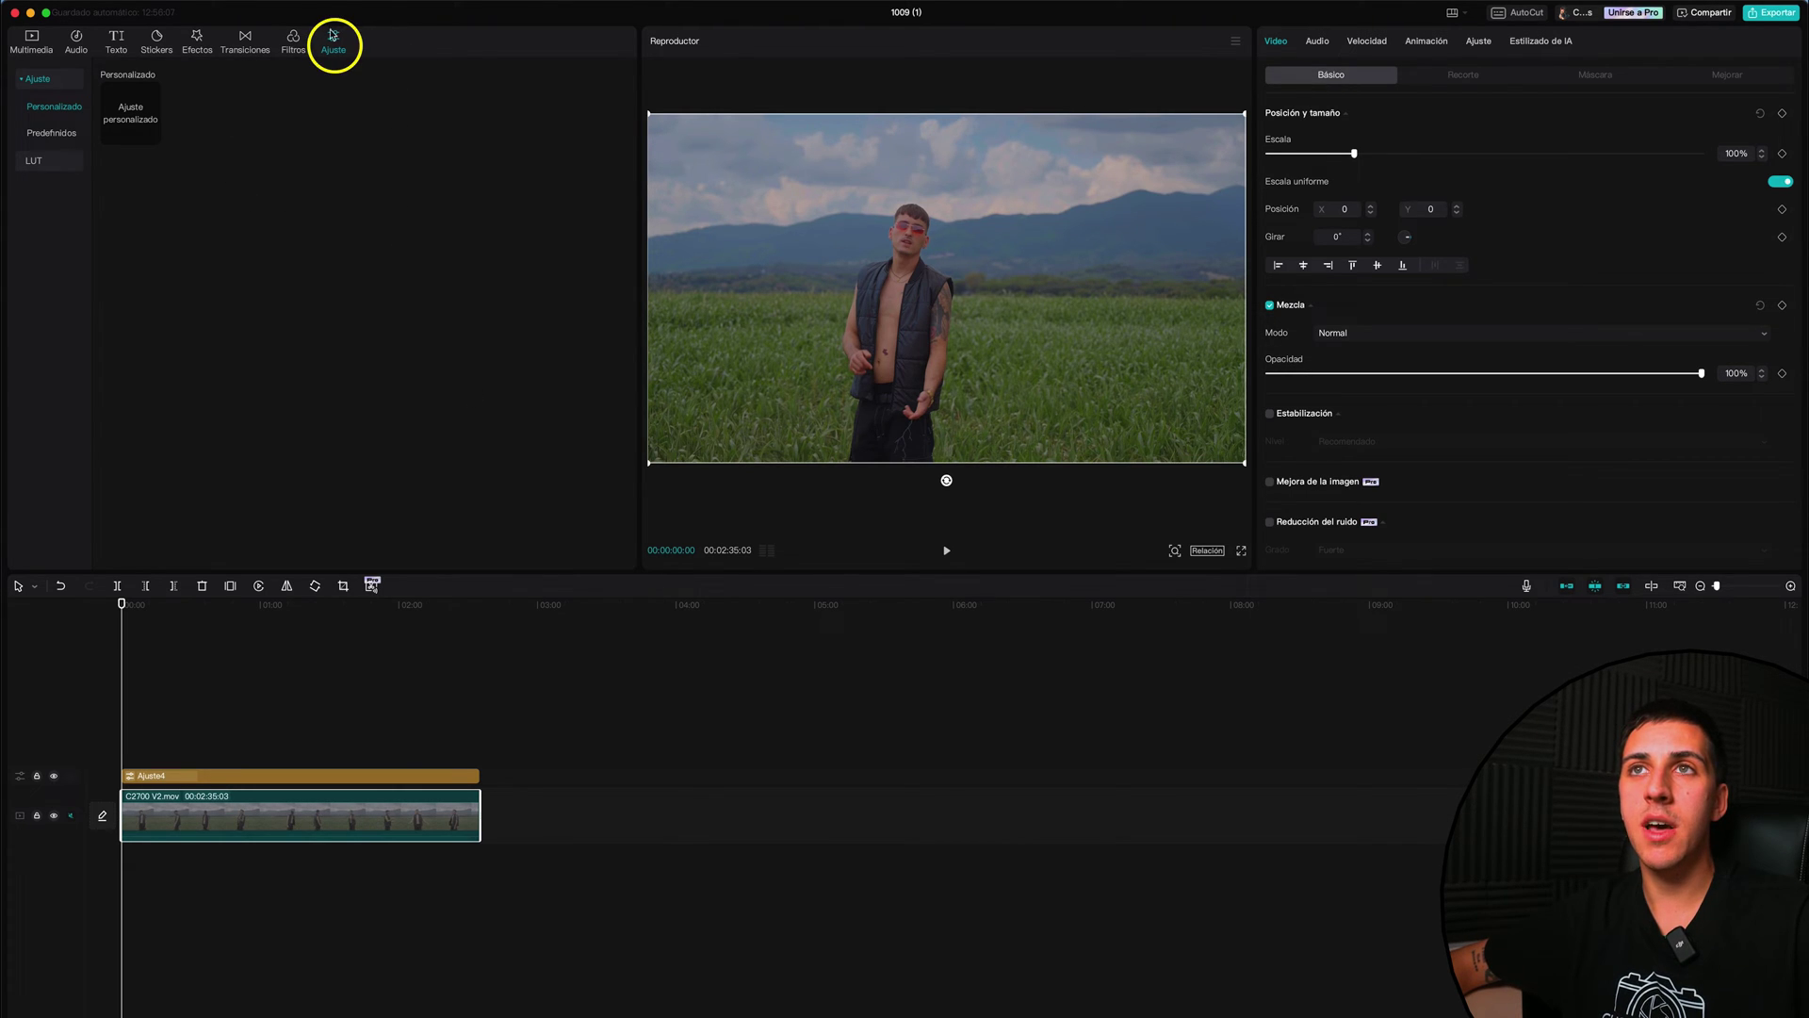
# Step: Try the Partículas effect at 98 on the adjustment layer, play the footage to judge the grain, and return the effect to 0
pyautogui.moveTo(151, 111)
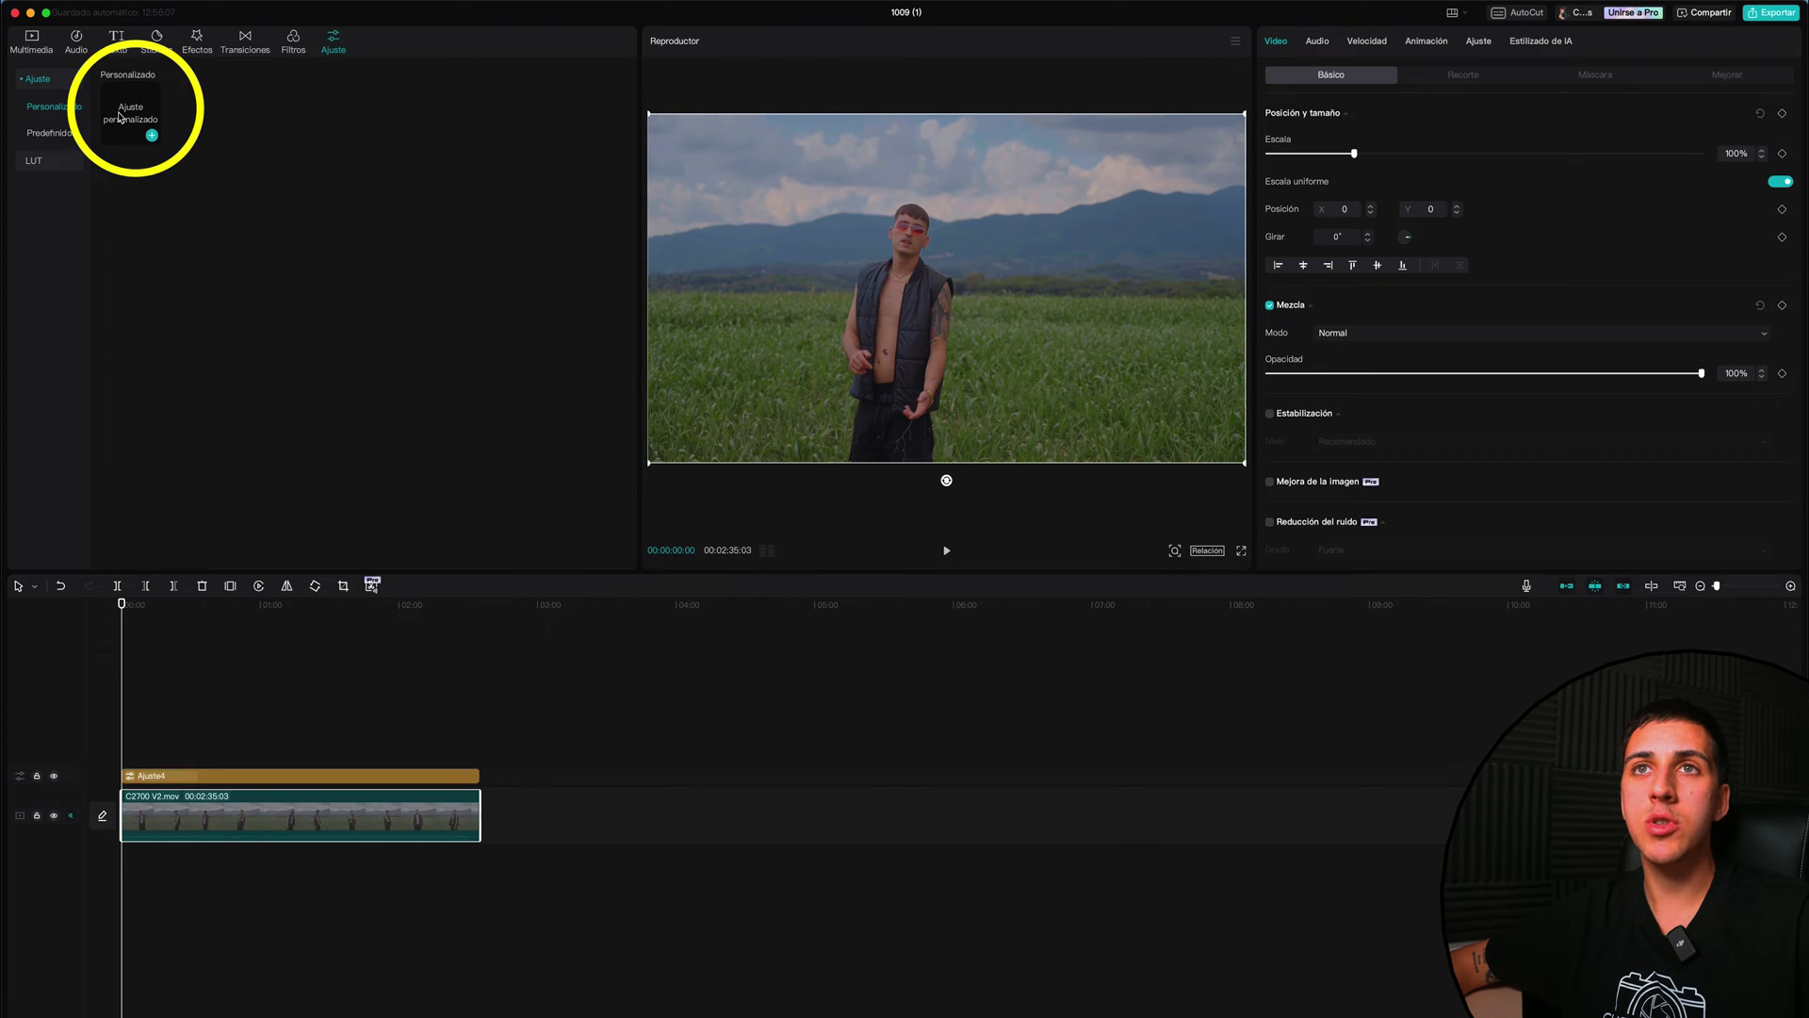
pyautogui.click(181, 777)
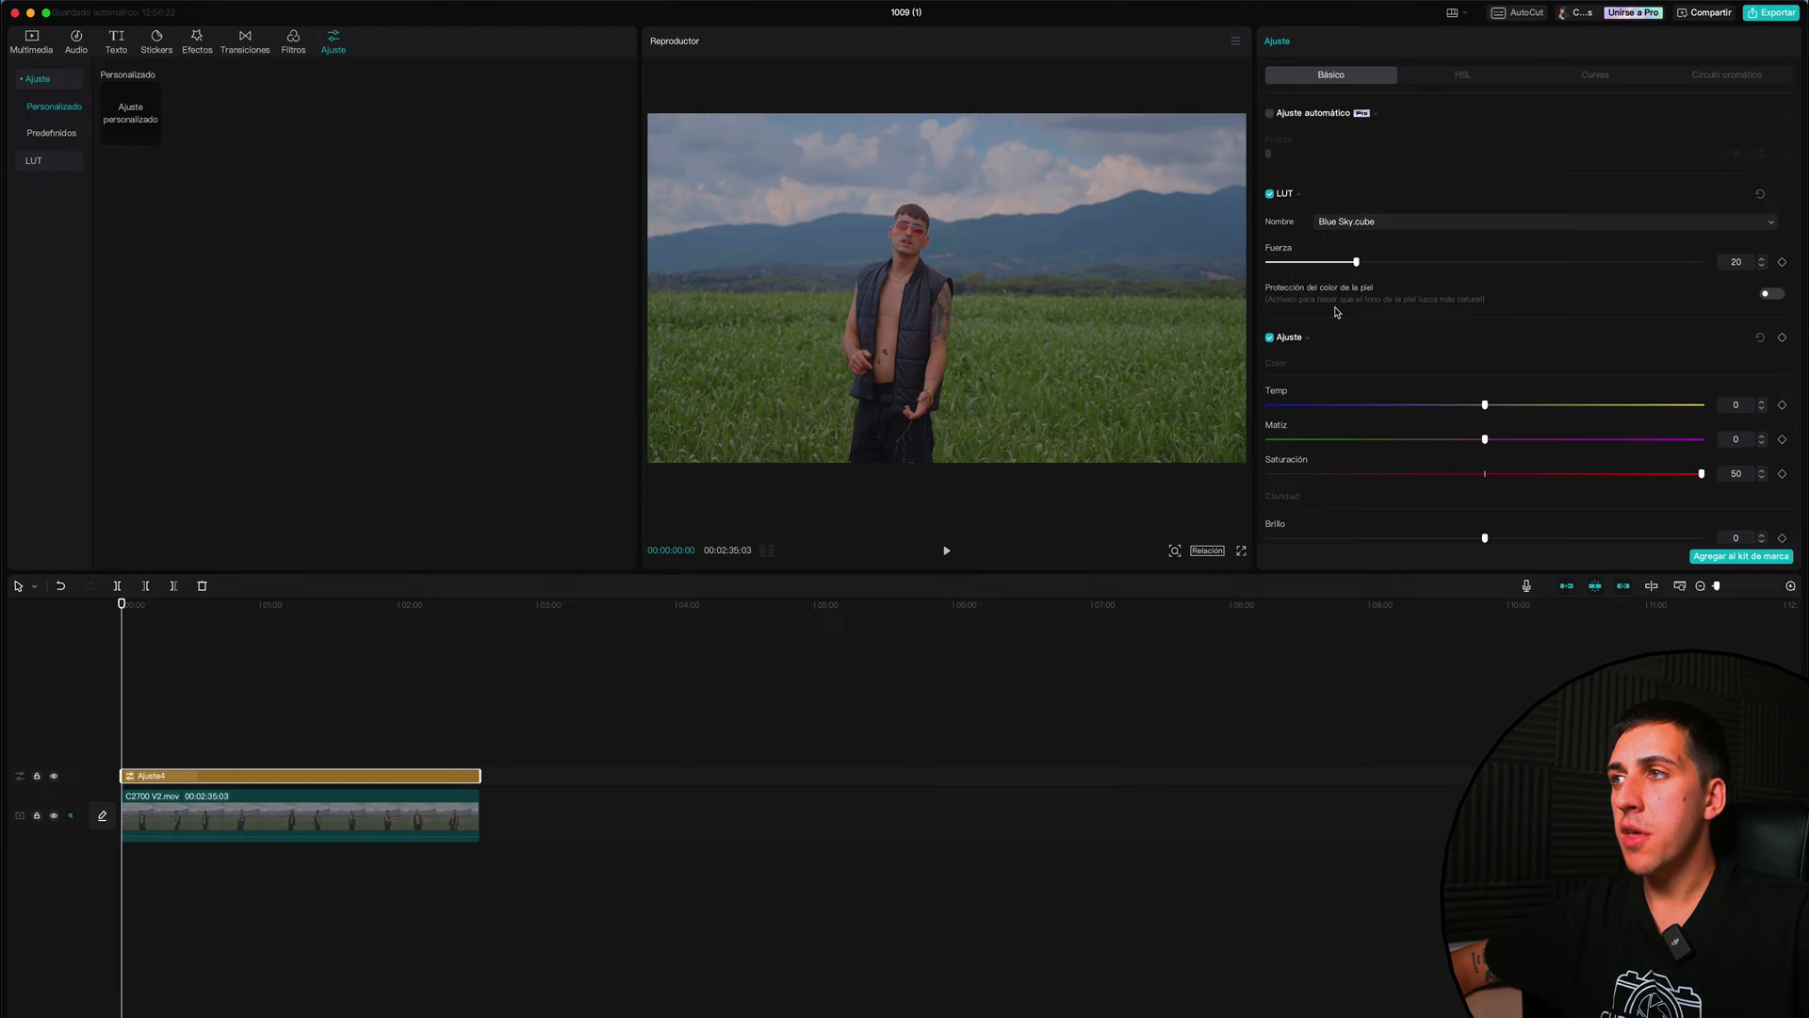
pyautogui.scroll(-10, 1372, 266)
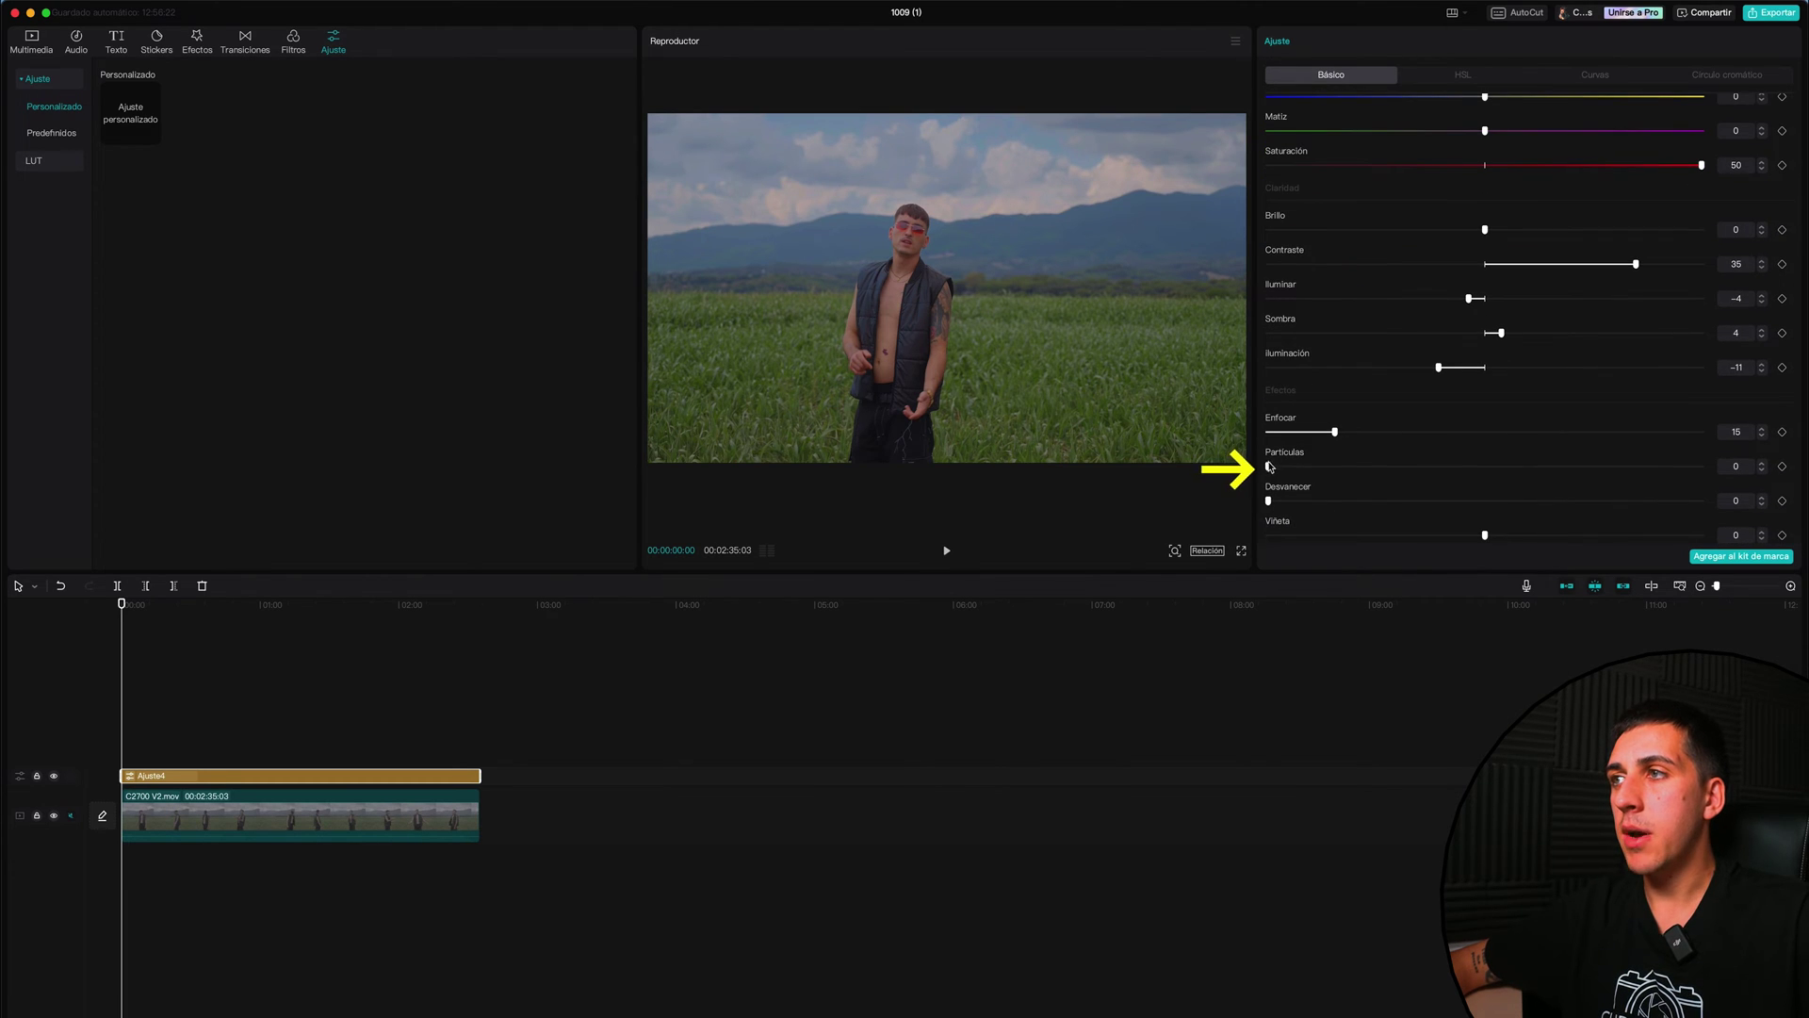
pyautogui.moveTo(1270, 466); pyautogui.dragTo(1693, 479)
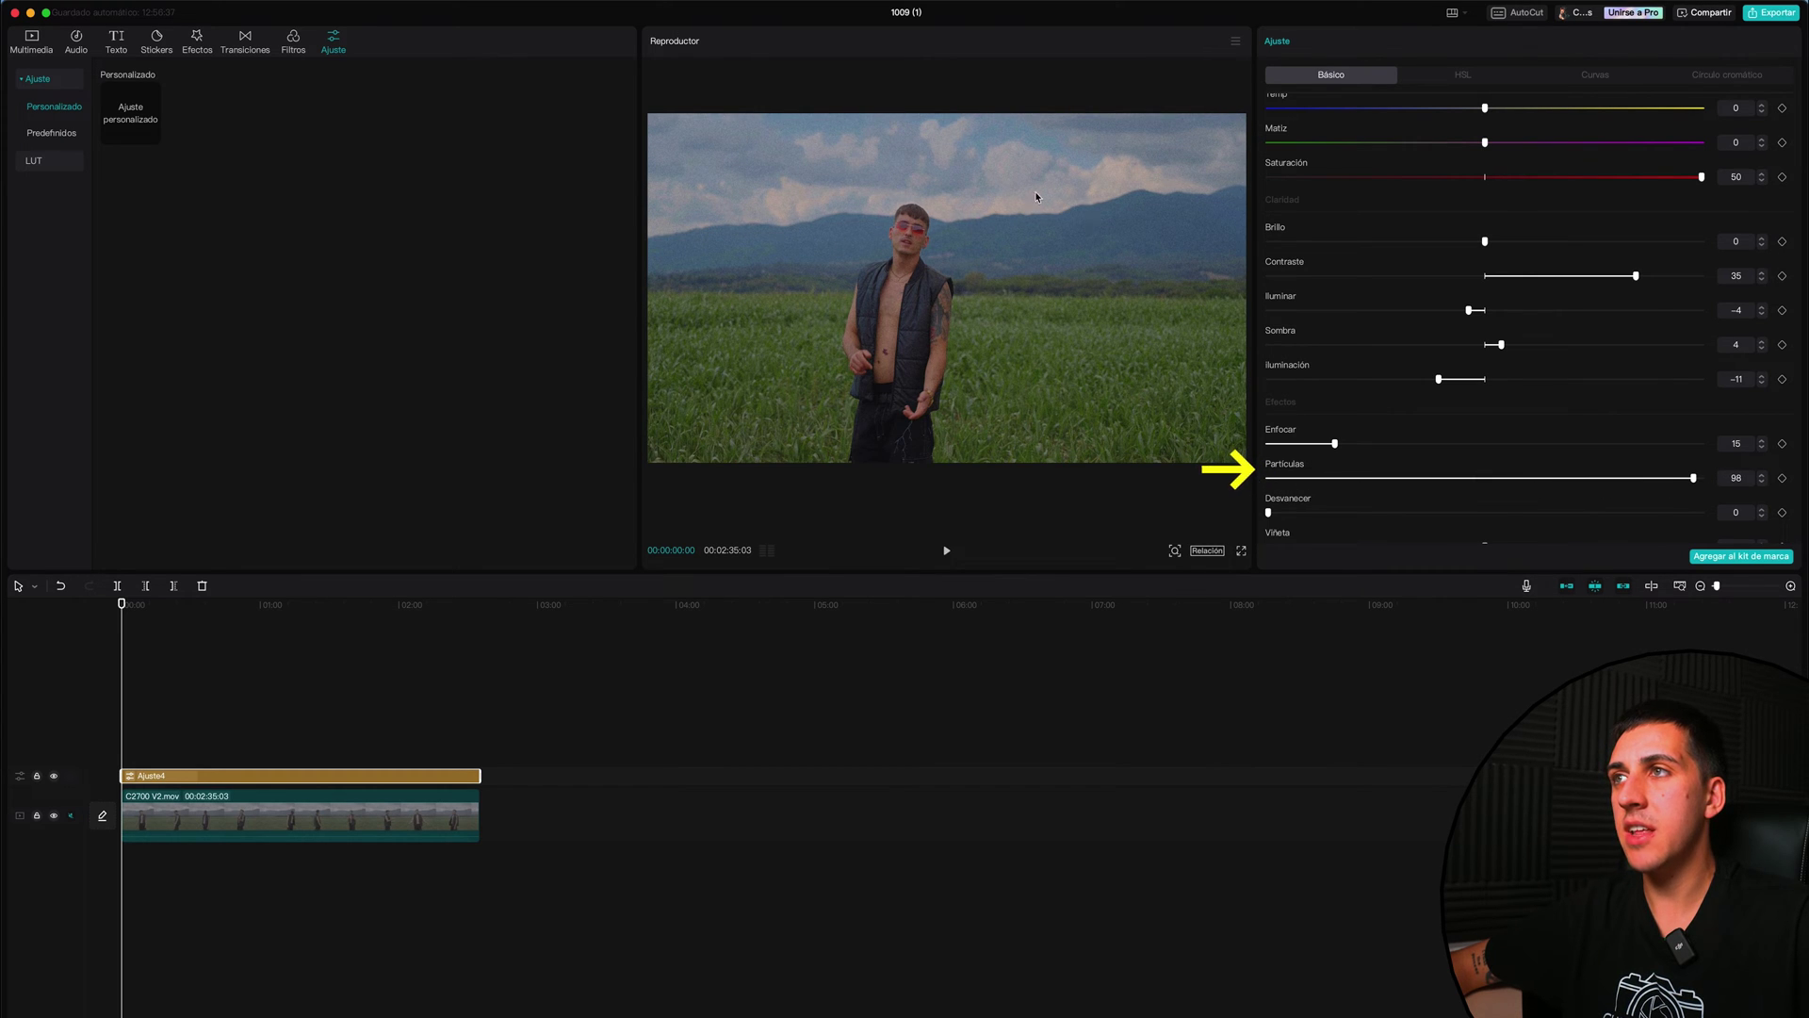
pyautogui.click(945, 551)
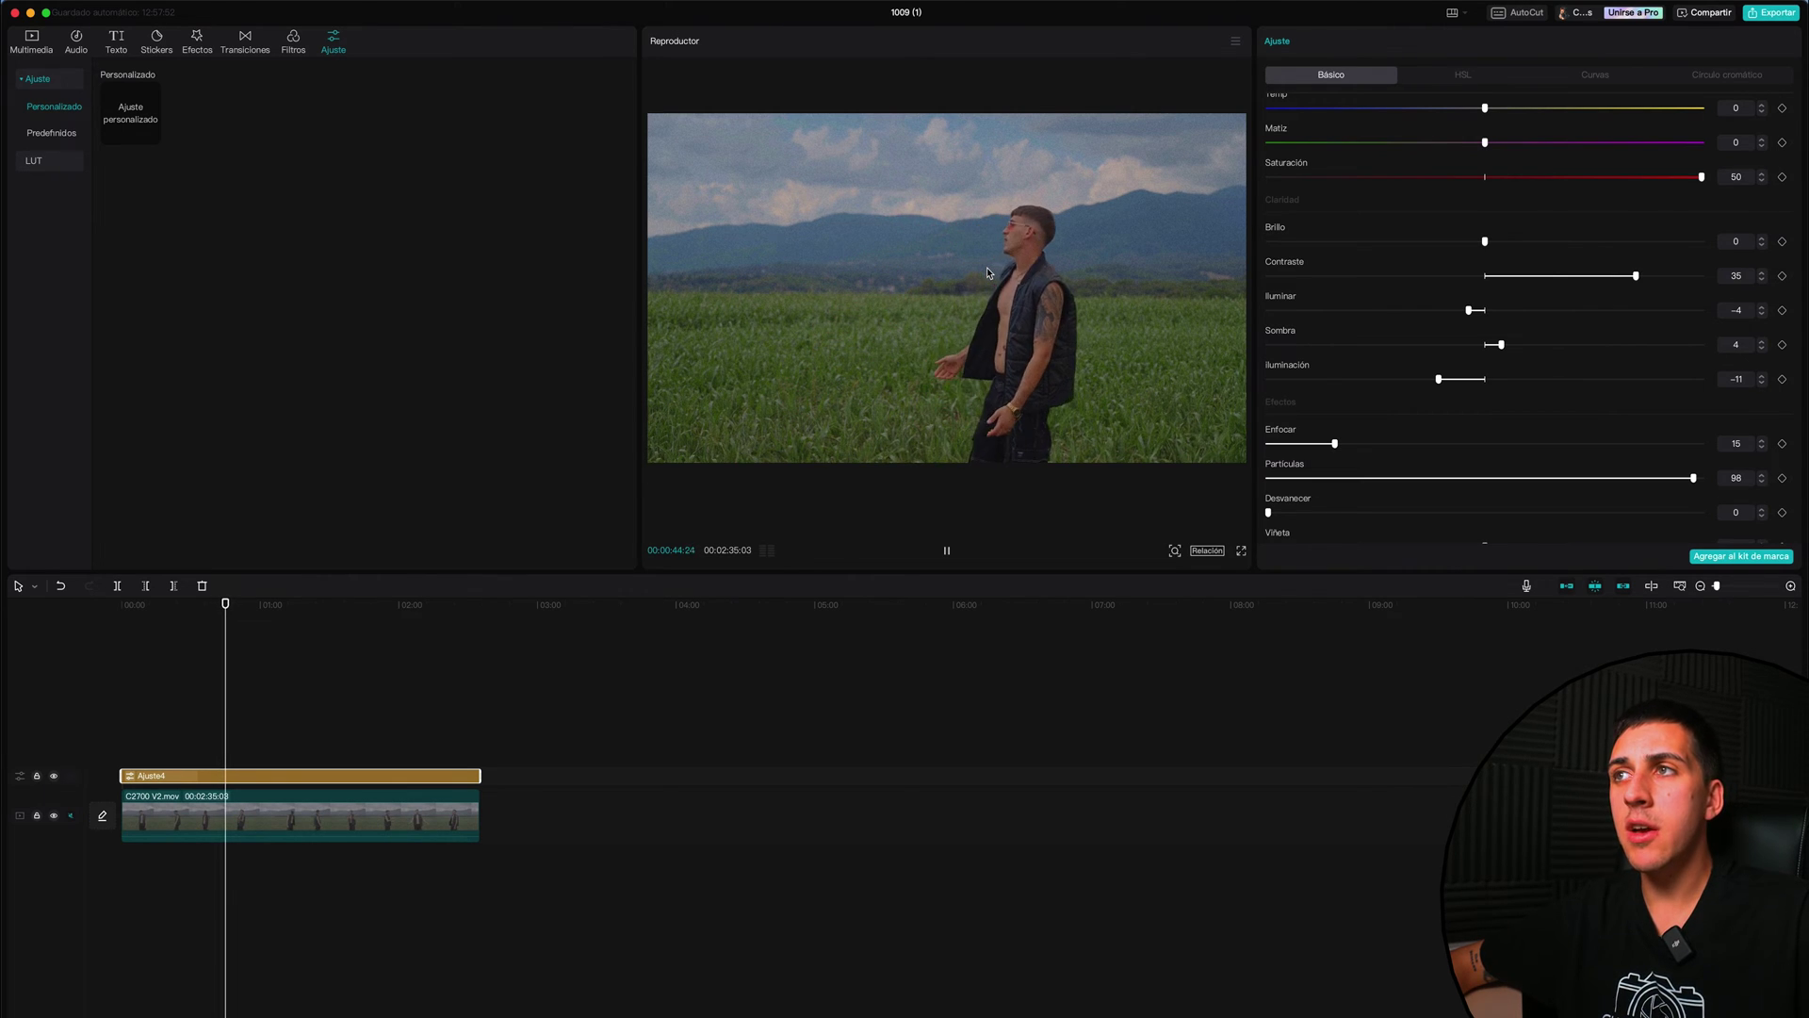
pyautogui.press('space')
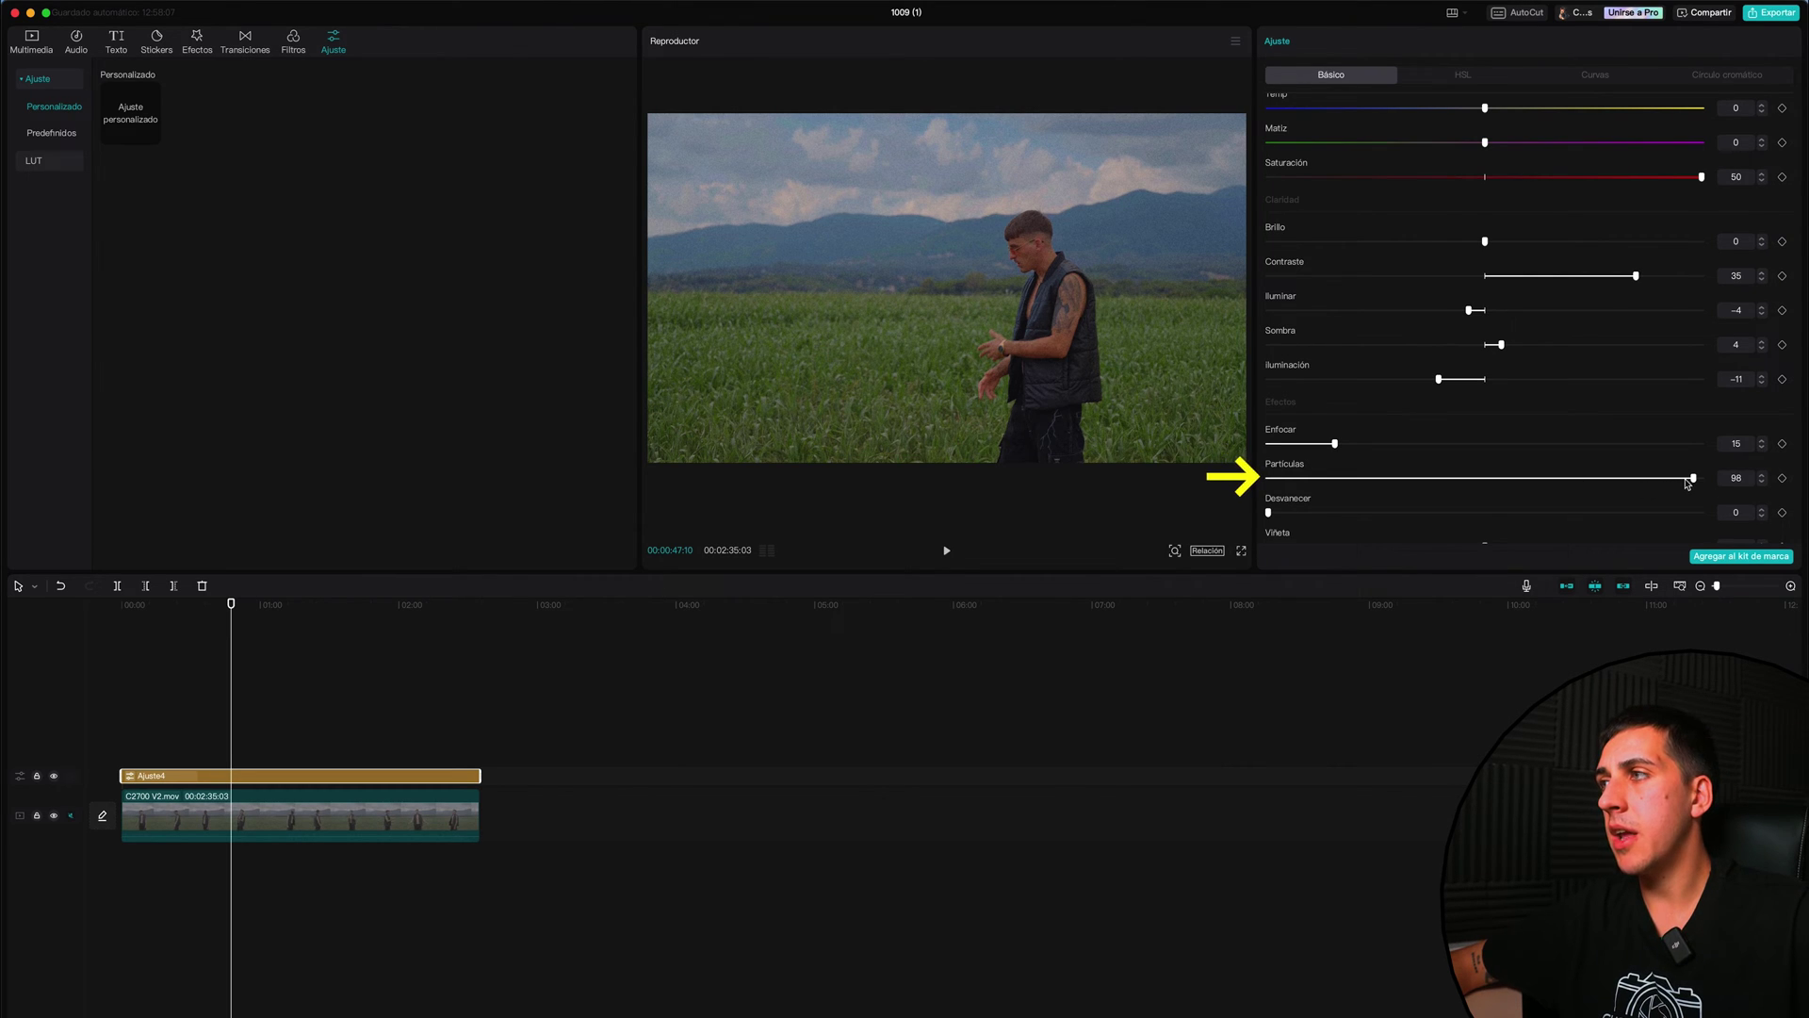
pyautogui.moveTo(1693, 477); pyautogui.dragTo(1263, 484)
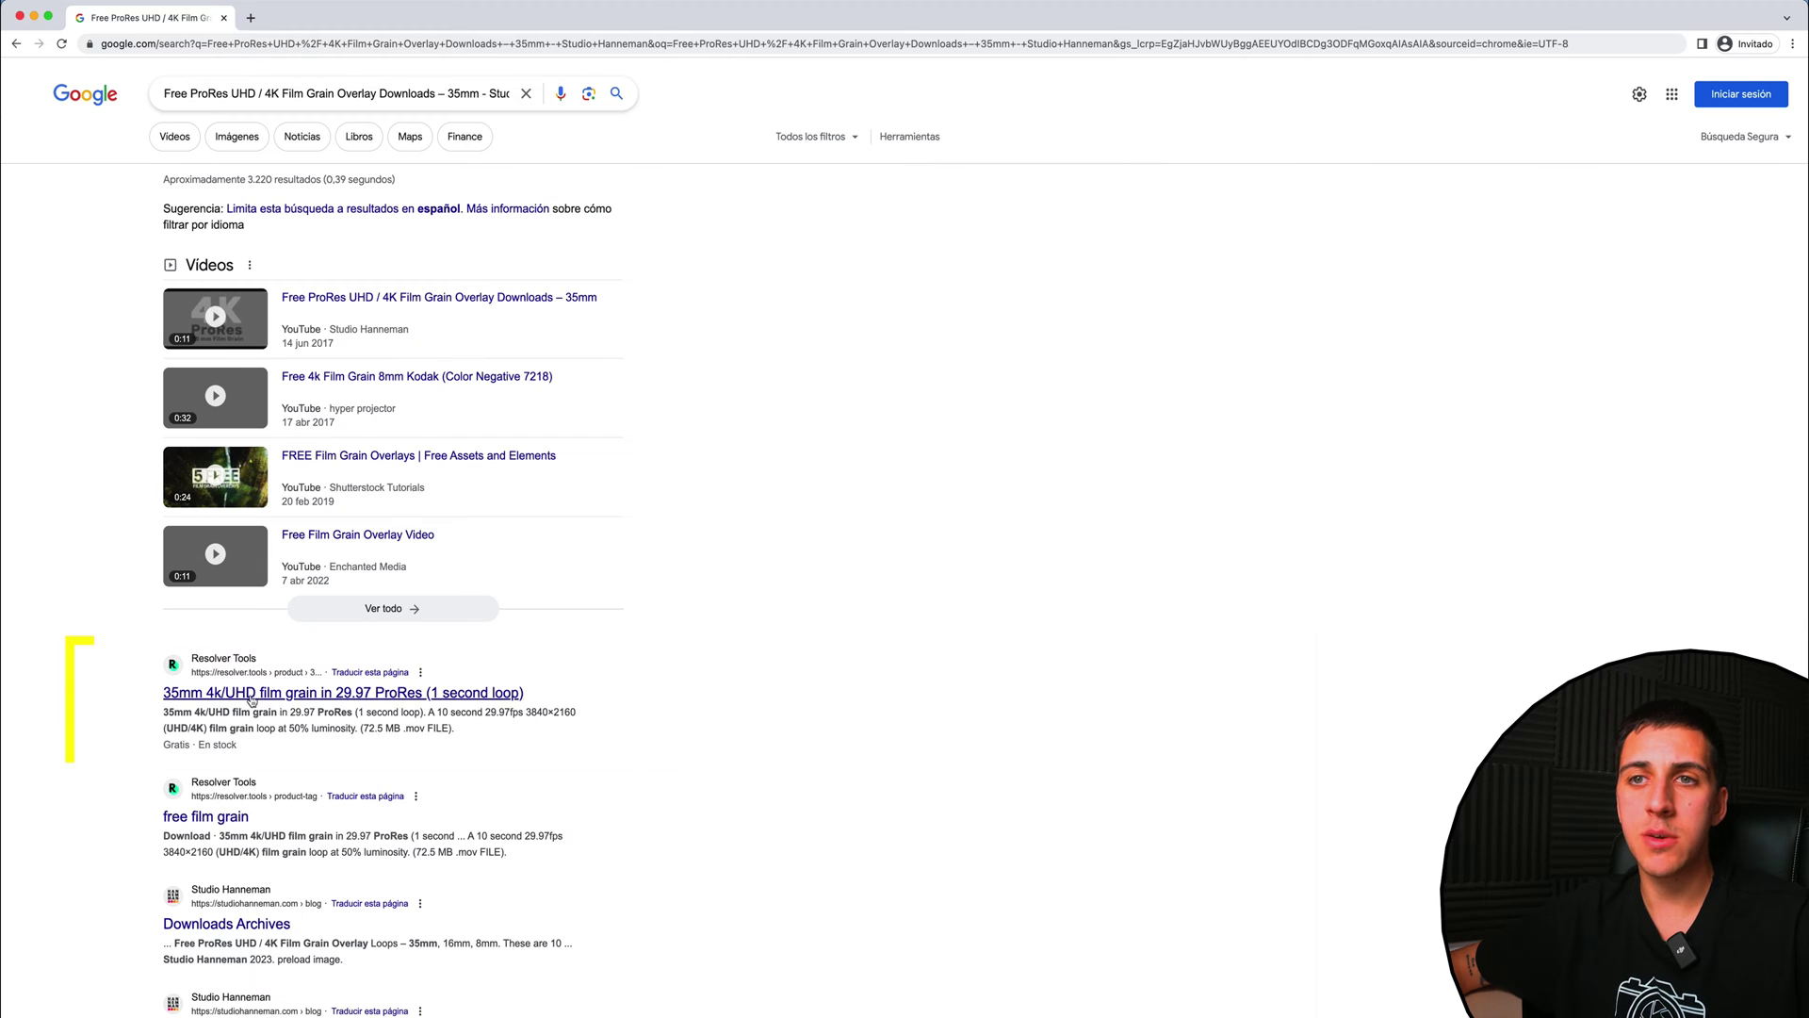
# Step: In the browser, open the video Free ProRes UHD / 4K Film Grain Overlay Downloads – 35mm in a new tab and pause it
pyautogui.rightClick(359, 314)
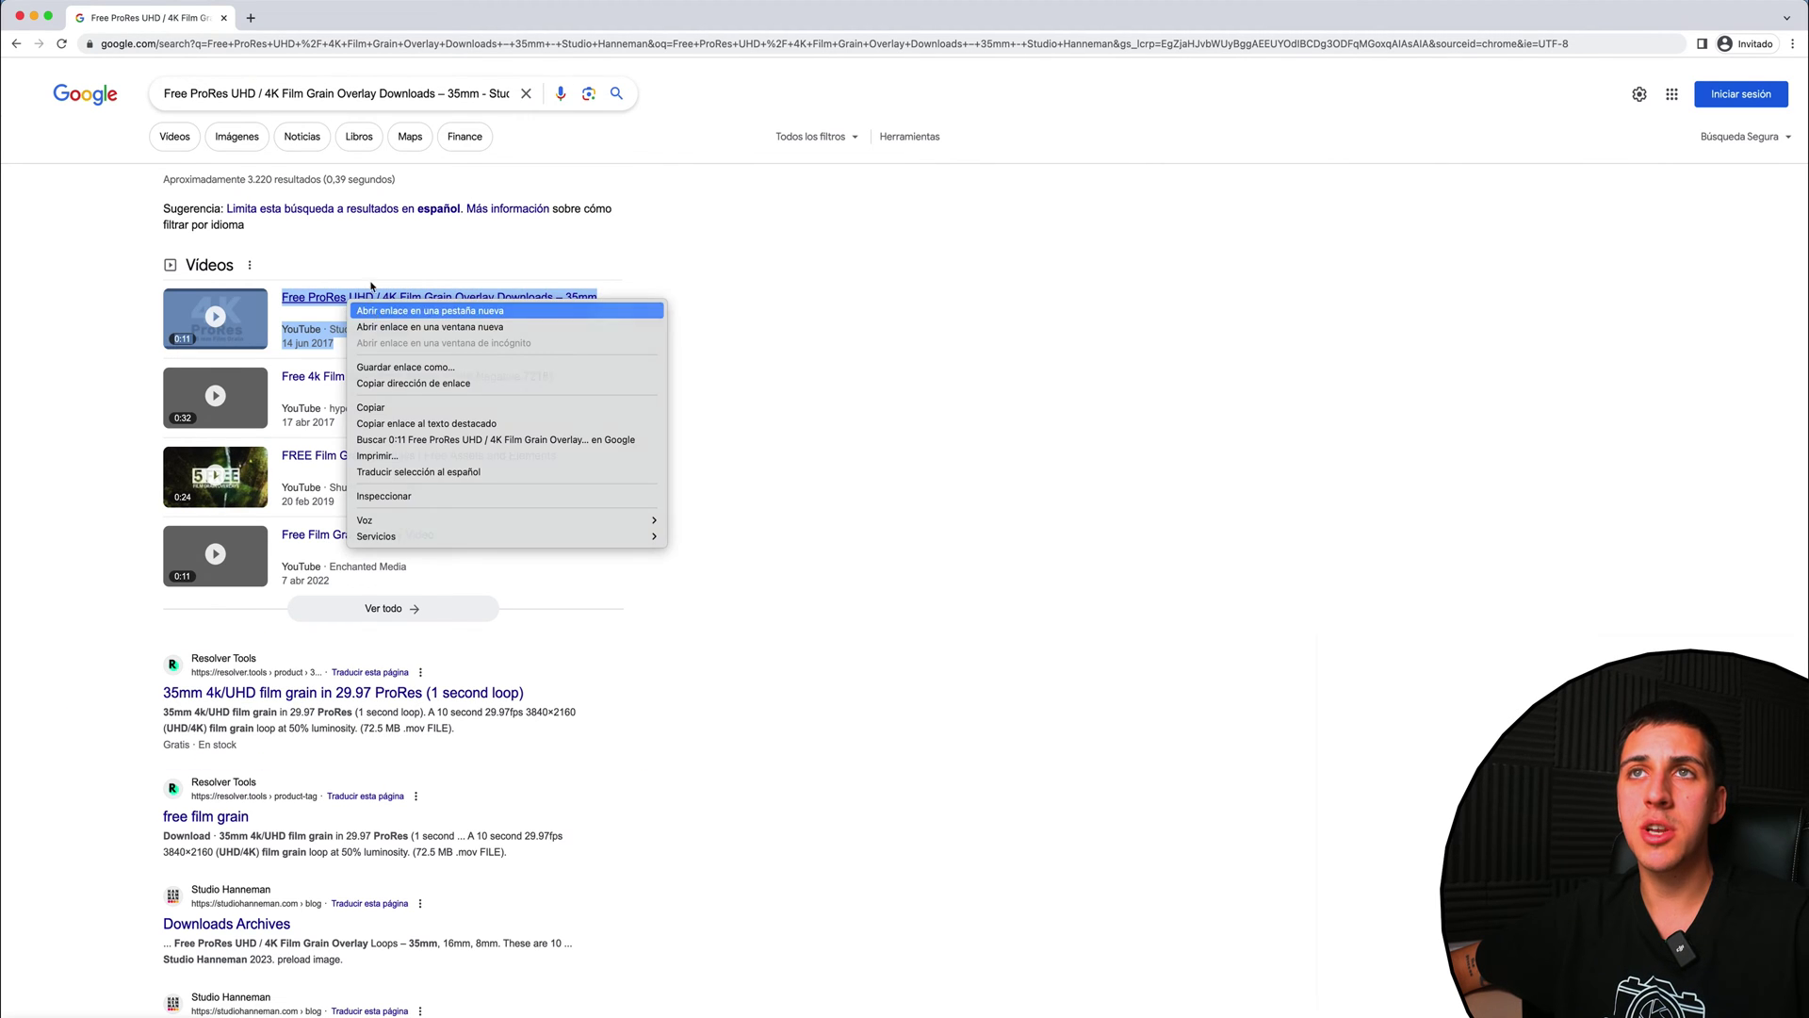
pyautogui.click(377, 312)
pyautogui.click(556, 466)
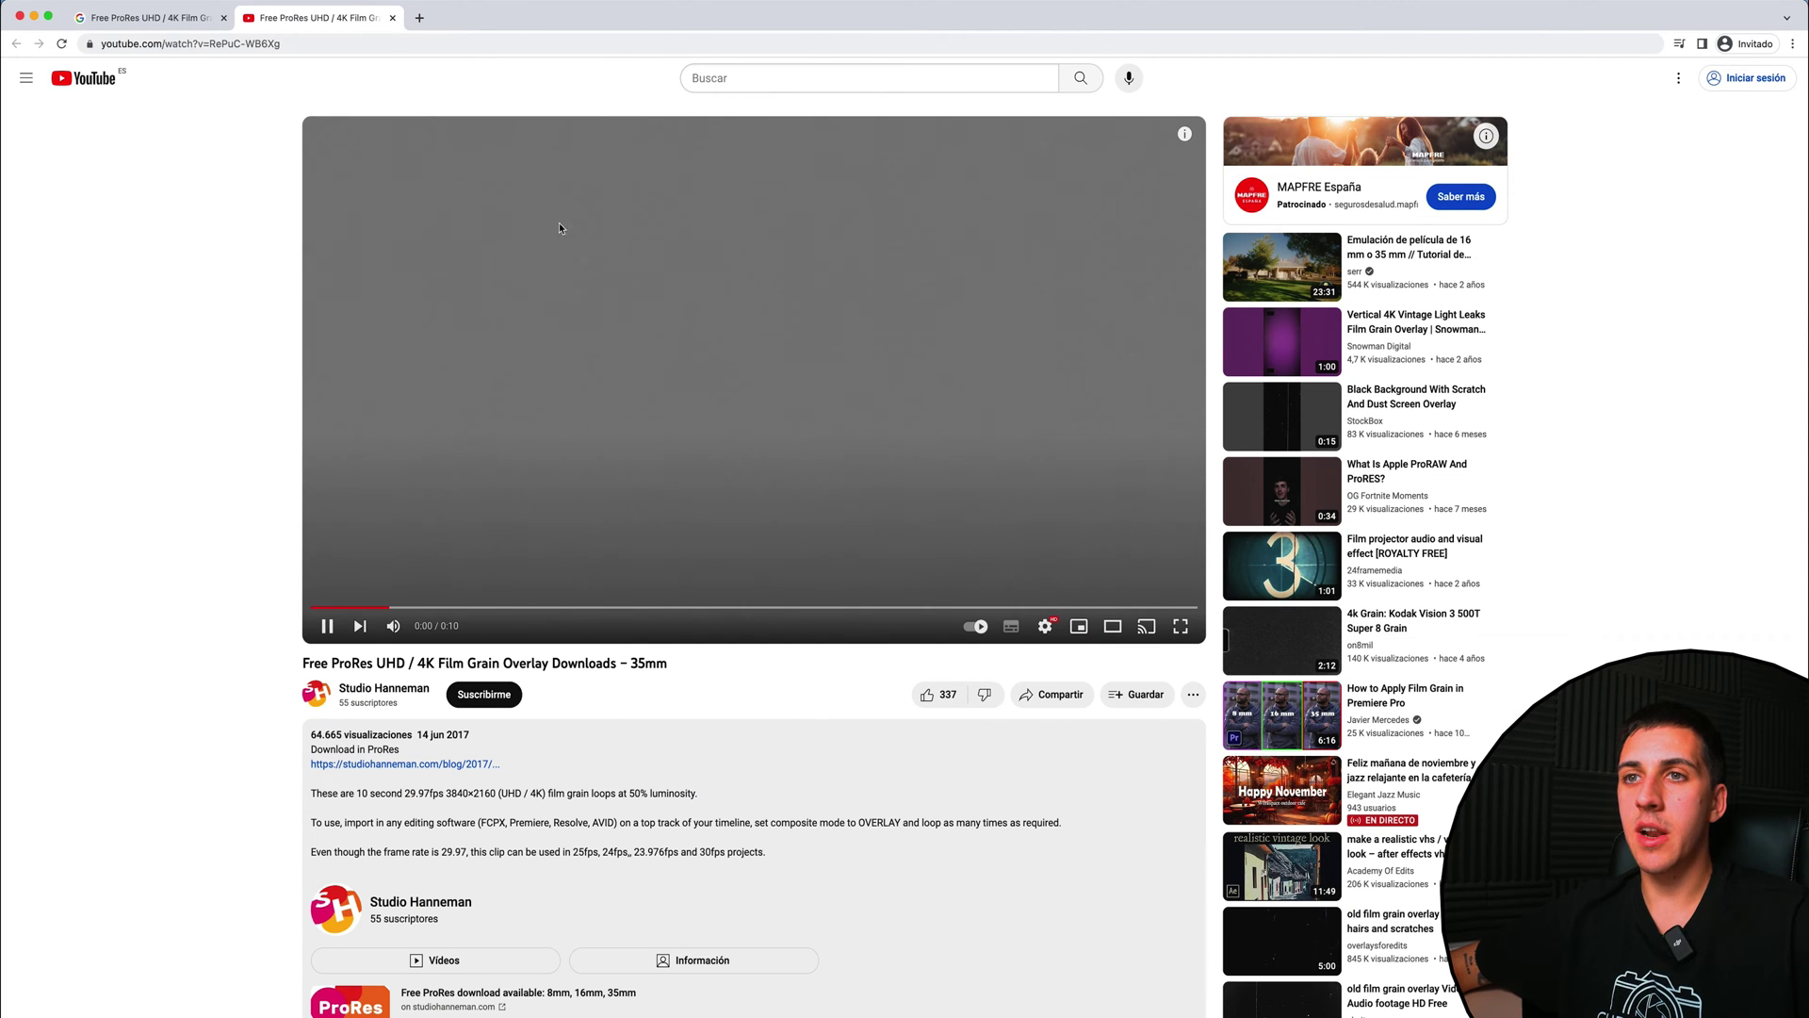
pyautogui.press('space')
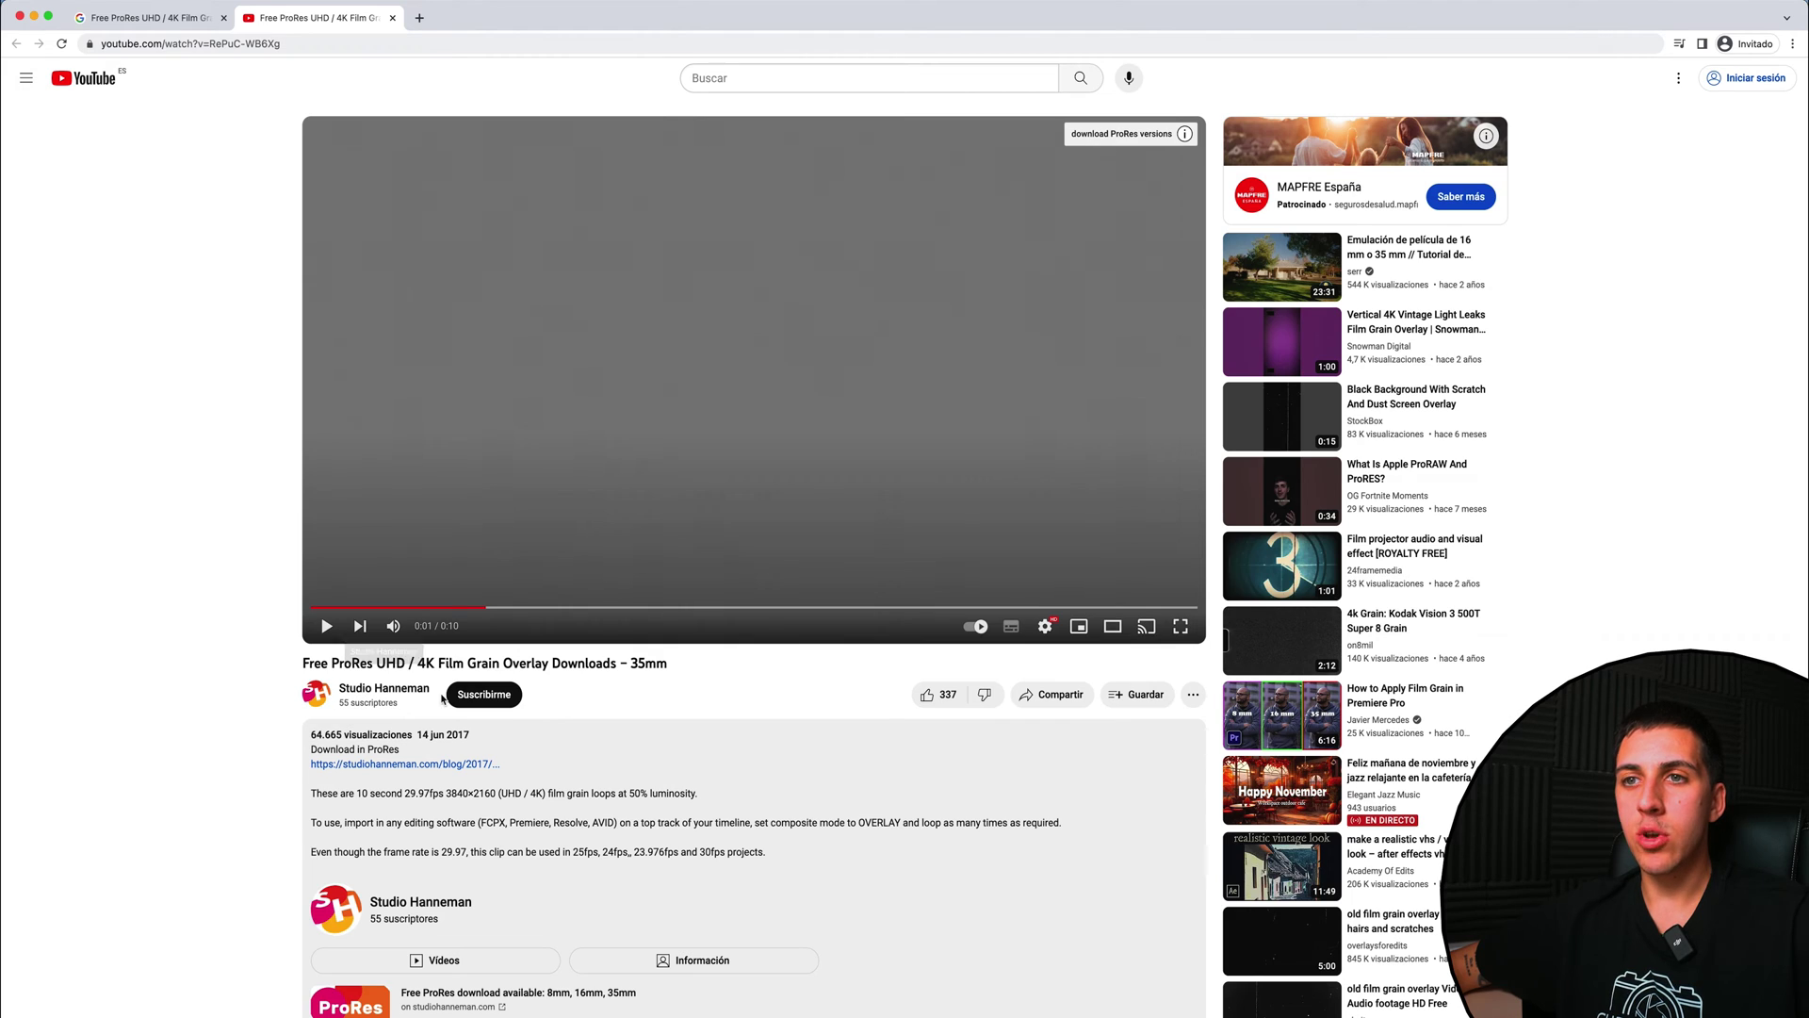
# Step: Open the ProRes download link from the video description in a new tab and browse the free film grain products
pyautogui.rightClick(377, 771)
pyautogui.click(424, 782)
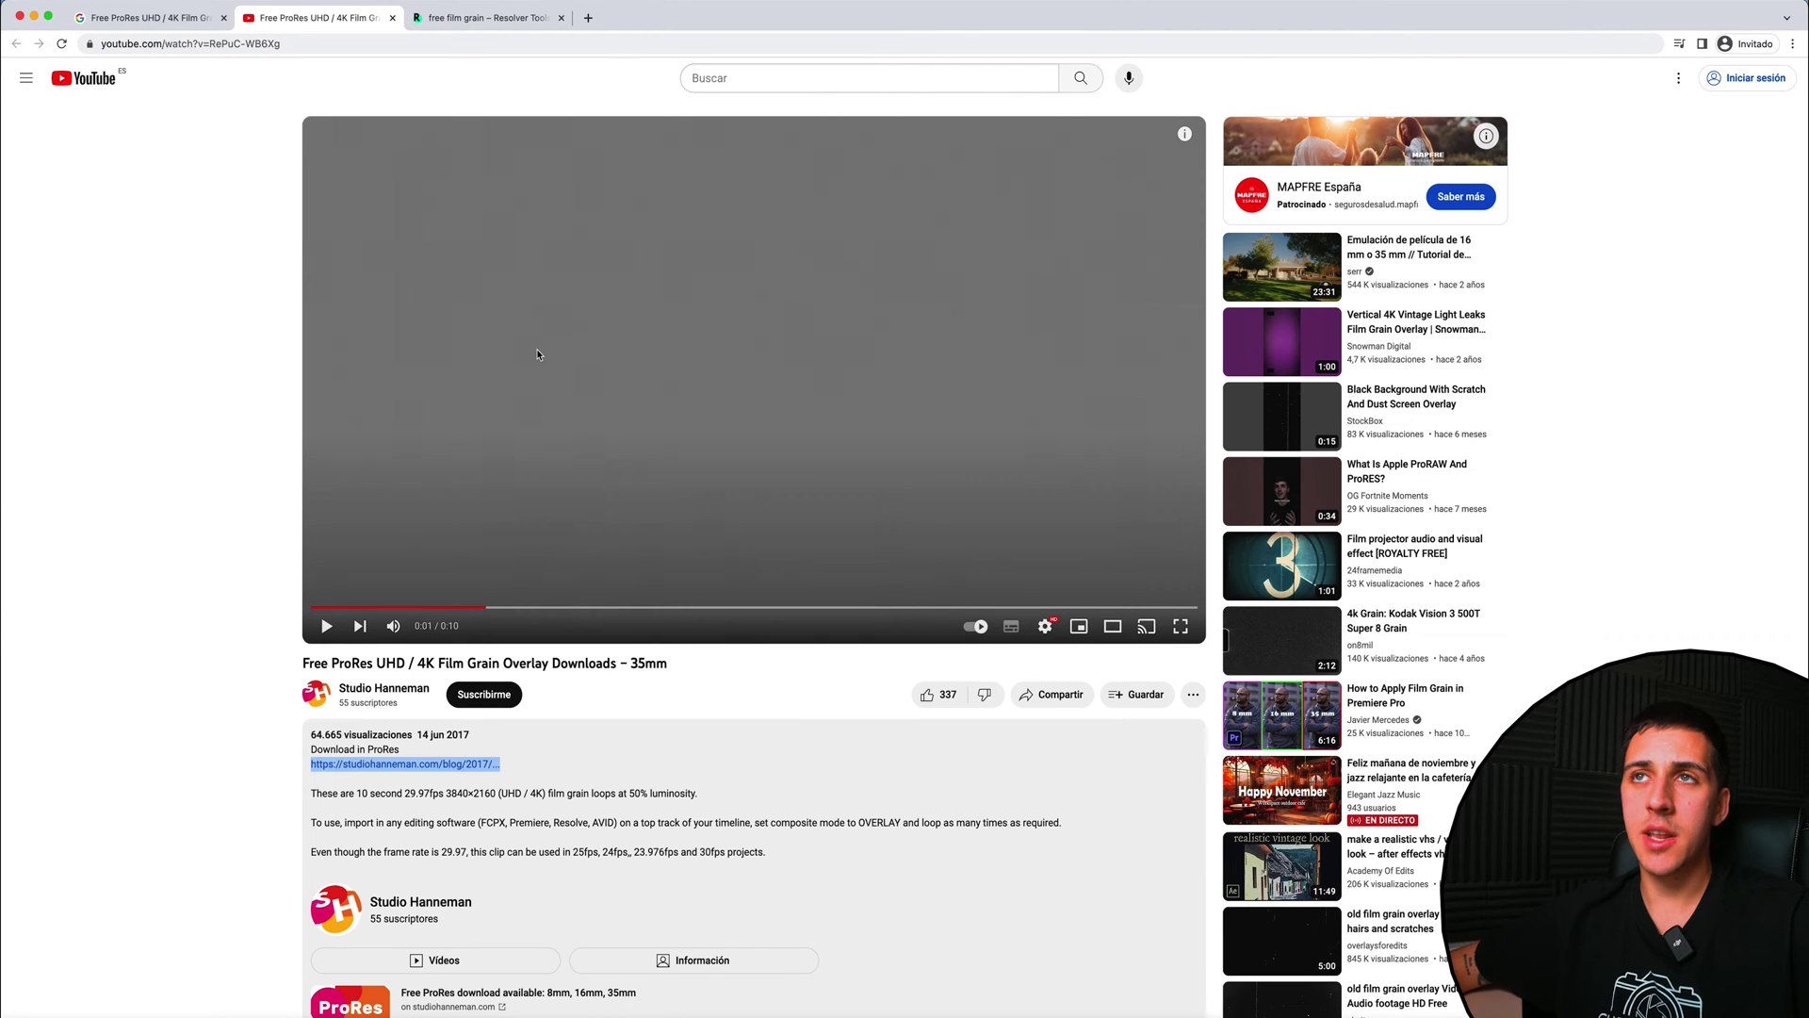
pyautogui.click(499, 28)
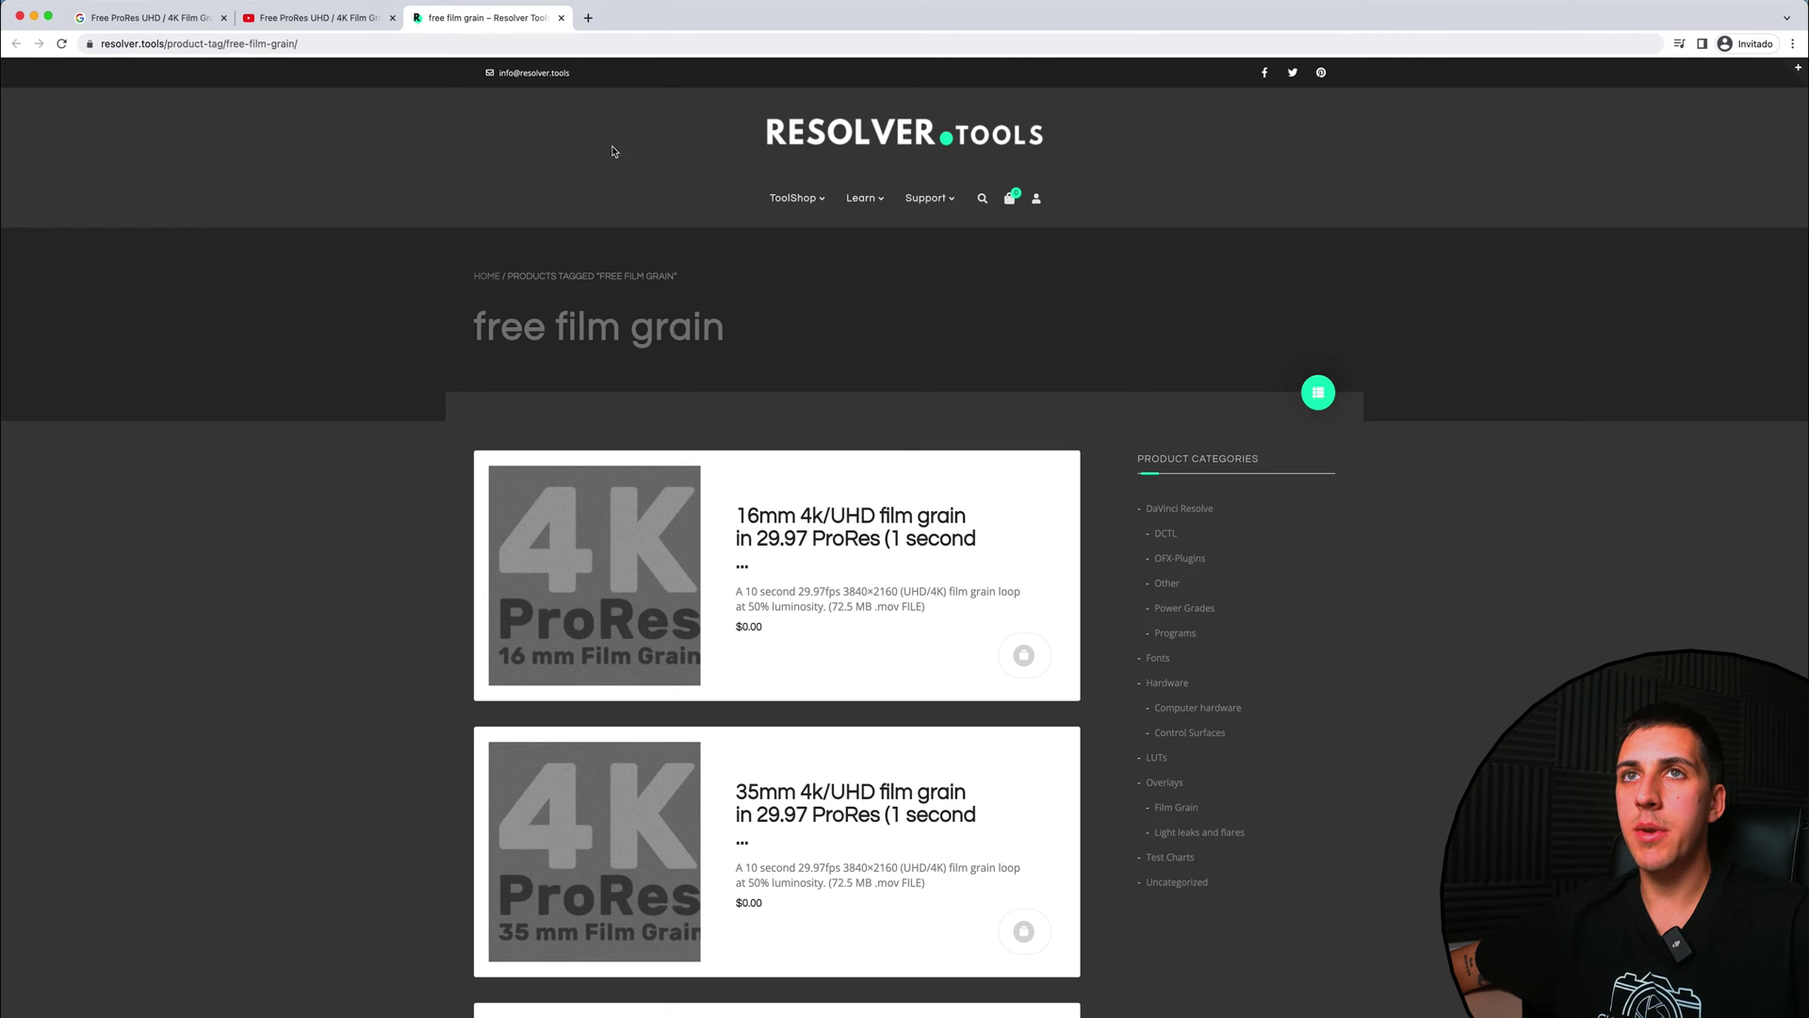
pyautogui.scroll(-4, 1023, 655)
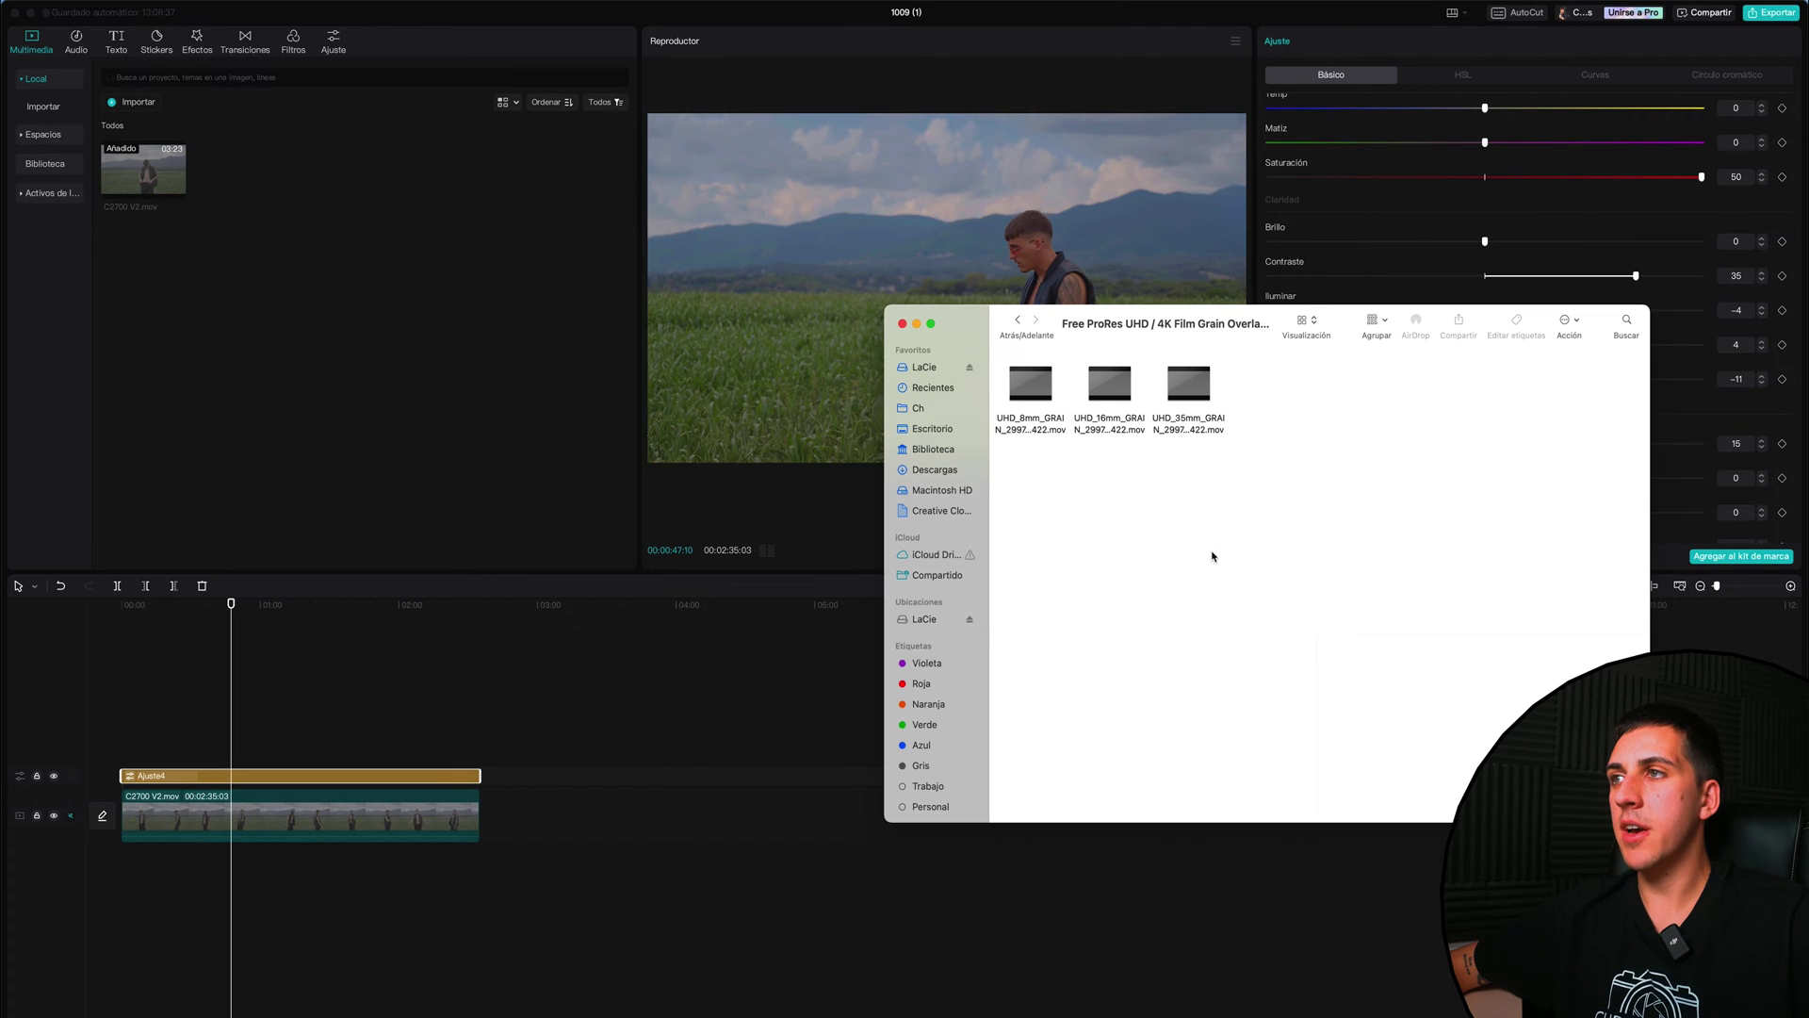
# Step: In CapCut, import the 8mm, 16mm and 35mm grain videos and place the 35mm clip above C2700 V2.mov at the timeline start
pyautogui.moveTo(1213, 556)
pyautogui.mouseDown()
pyautogui.moveTo(1187, 444)
pyautogui.moveTo(994, 358)
pyautogui.moveTo(1049, 410)
pyautogui.moveTo(724, 387)
pyautogui.moveTo(338, 166)
pyautogui.moveTo(396, 219)
pyautogui.moveTo(423, 354)
pyautogui.moveTo(424, 282)
pyautogui.moveTo(401, 408)
pyautogui.mouseUp()
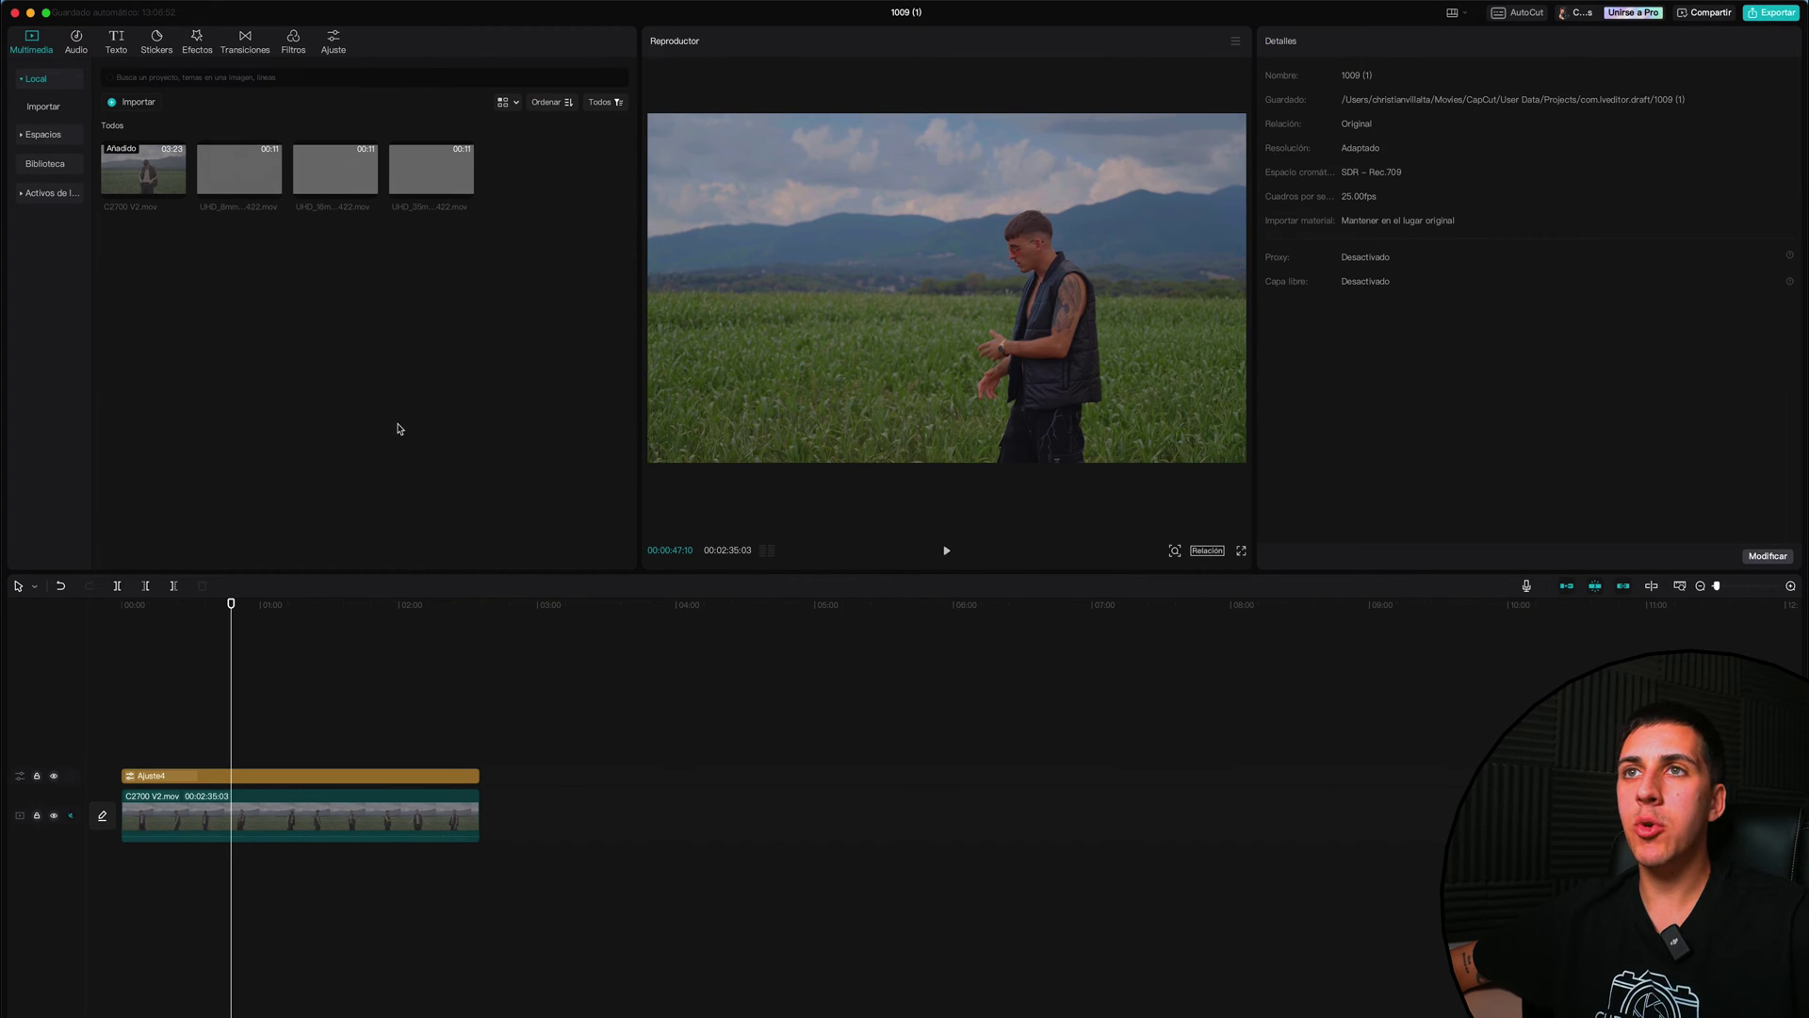
pyautogui.moveTo(419, 189); pyautogui.dragTo(152, 771)
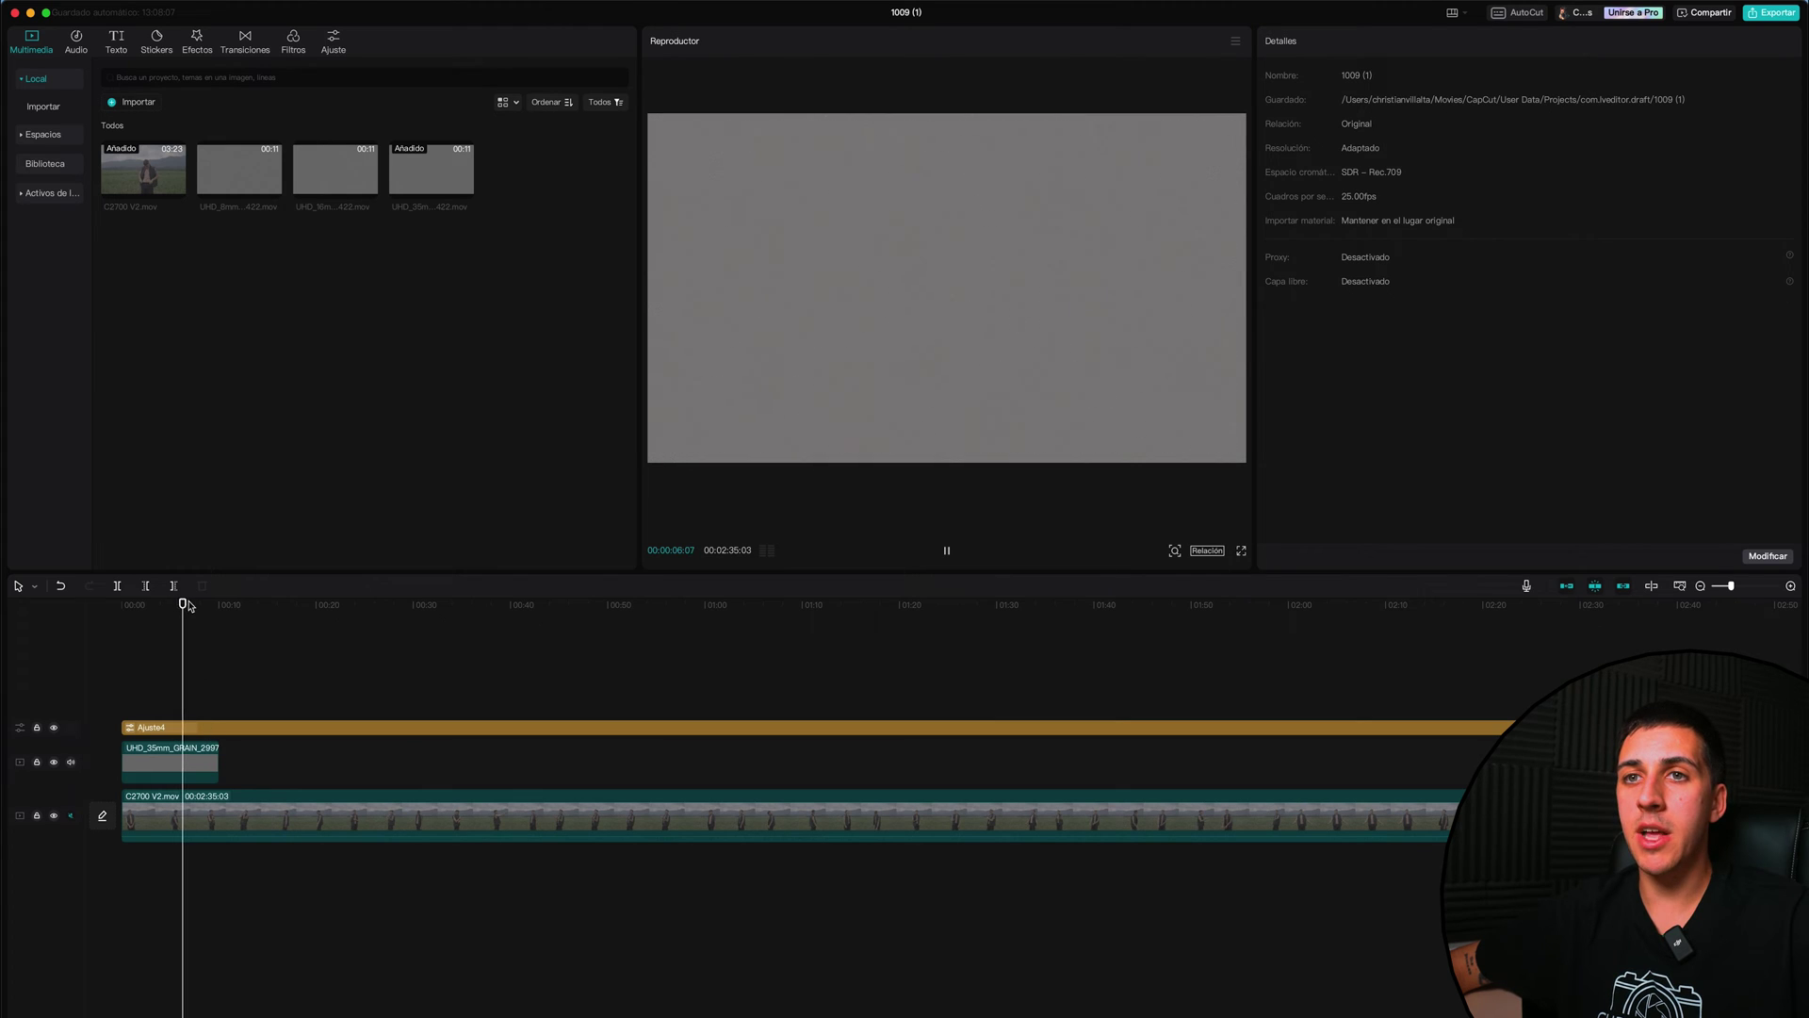
pyautogui.moveTo(182, 604)
pyautogui.mouseDown()
pyautogui.moveTo(235, 612)
pyautogui.moveTo(168, 613)
pyautogui.mouseUp()
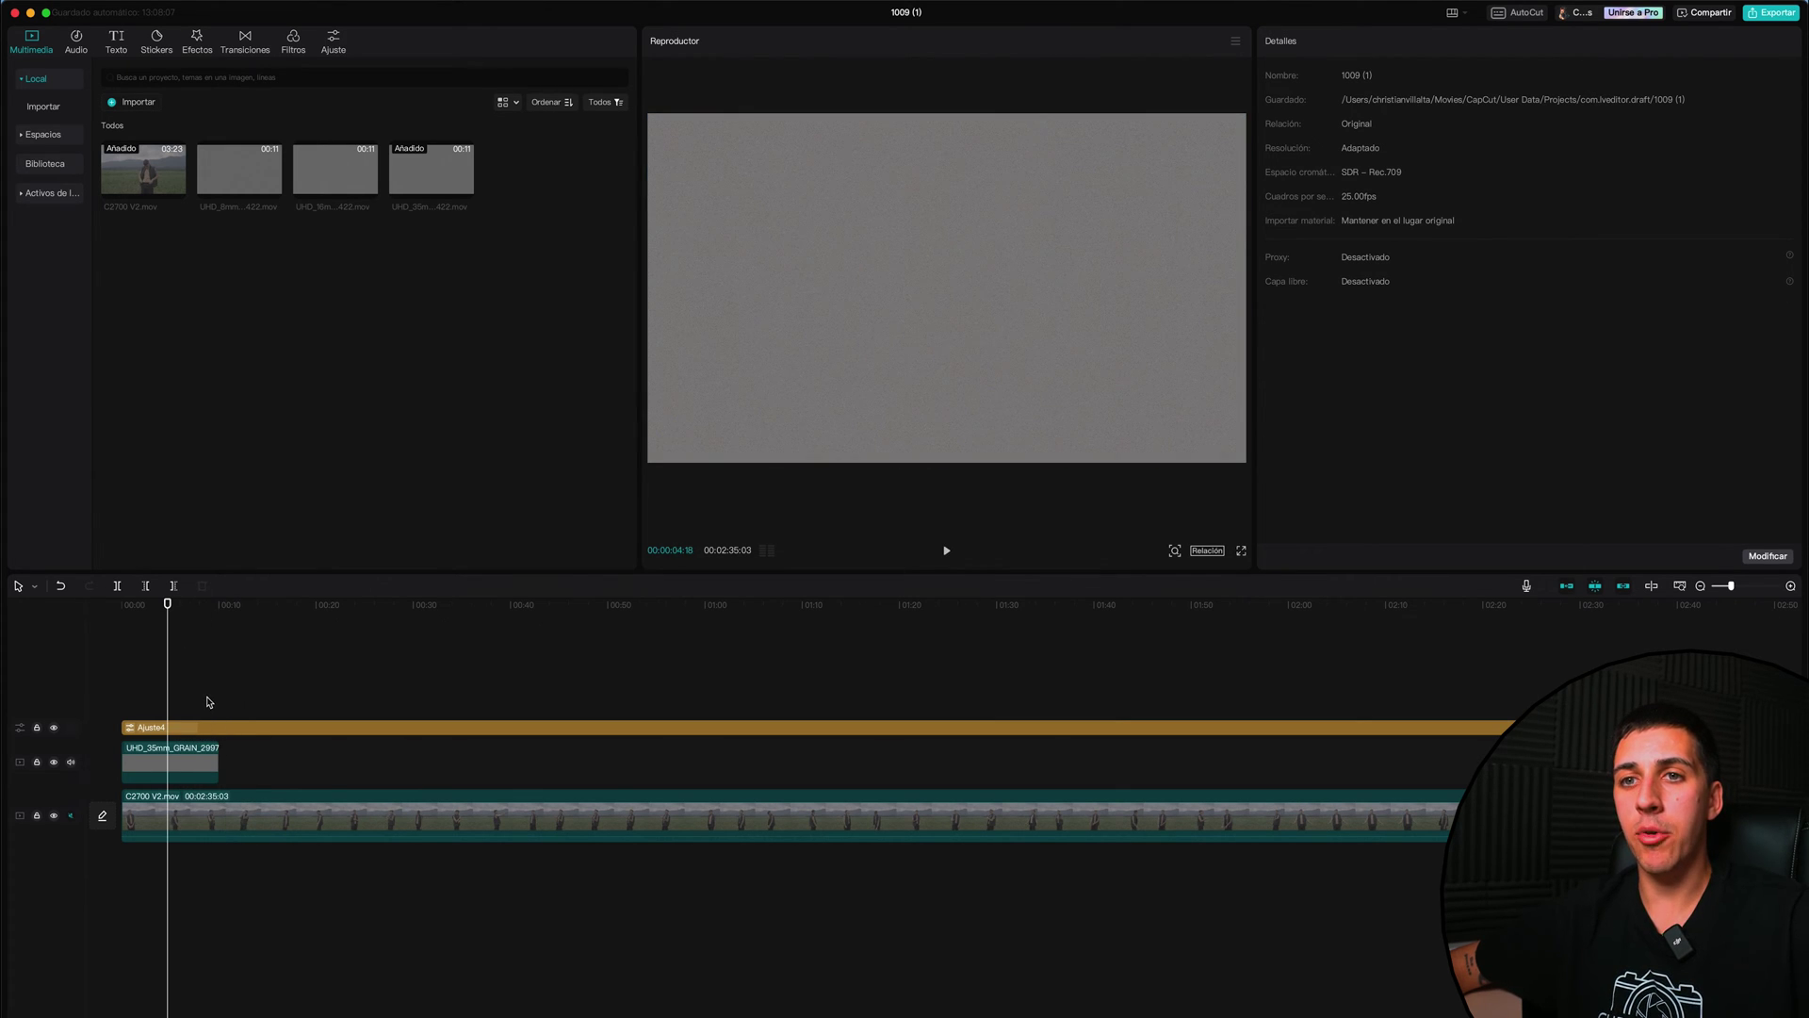
# Step: Set the 35mm grain clip's blend mode to Superposición, play the result, and try a lower opacity
pyautogui.click(175, 771)
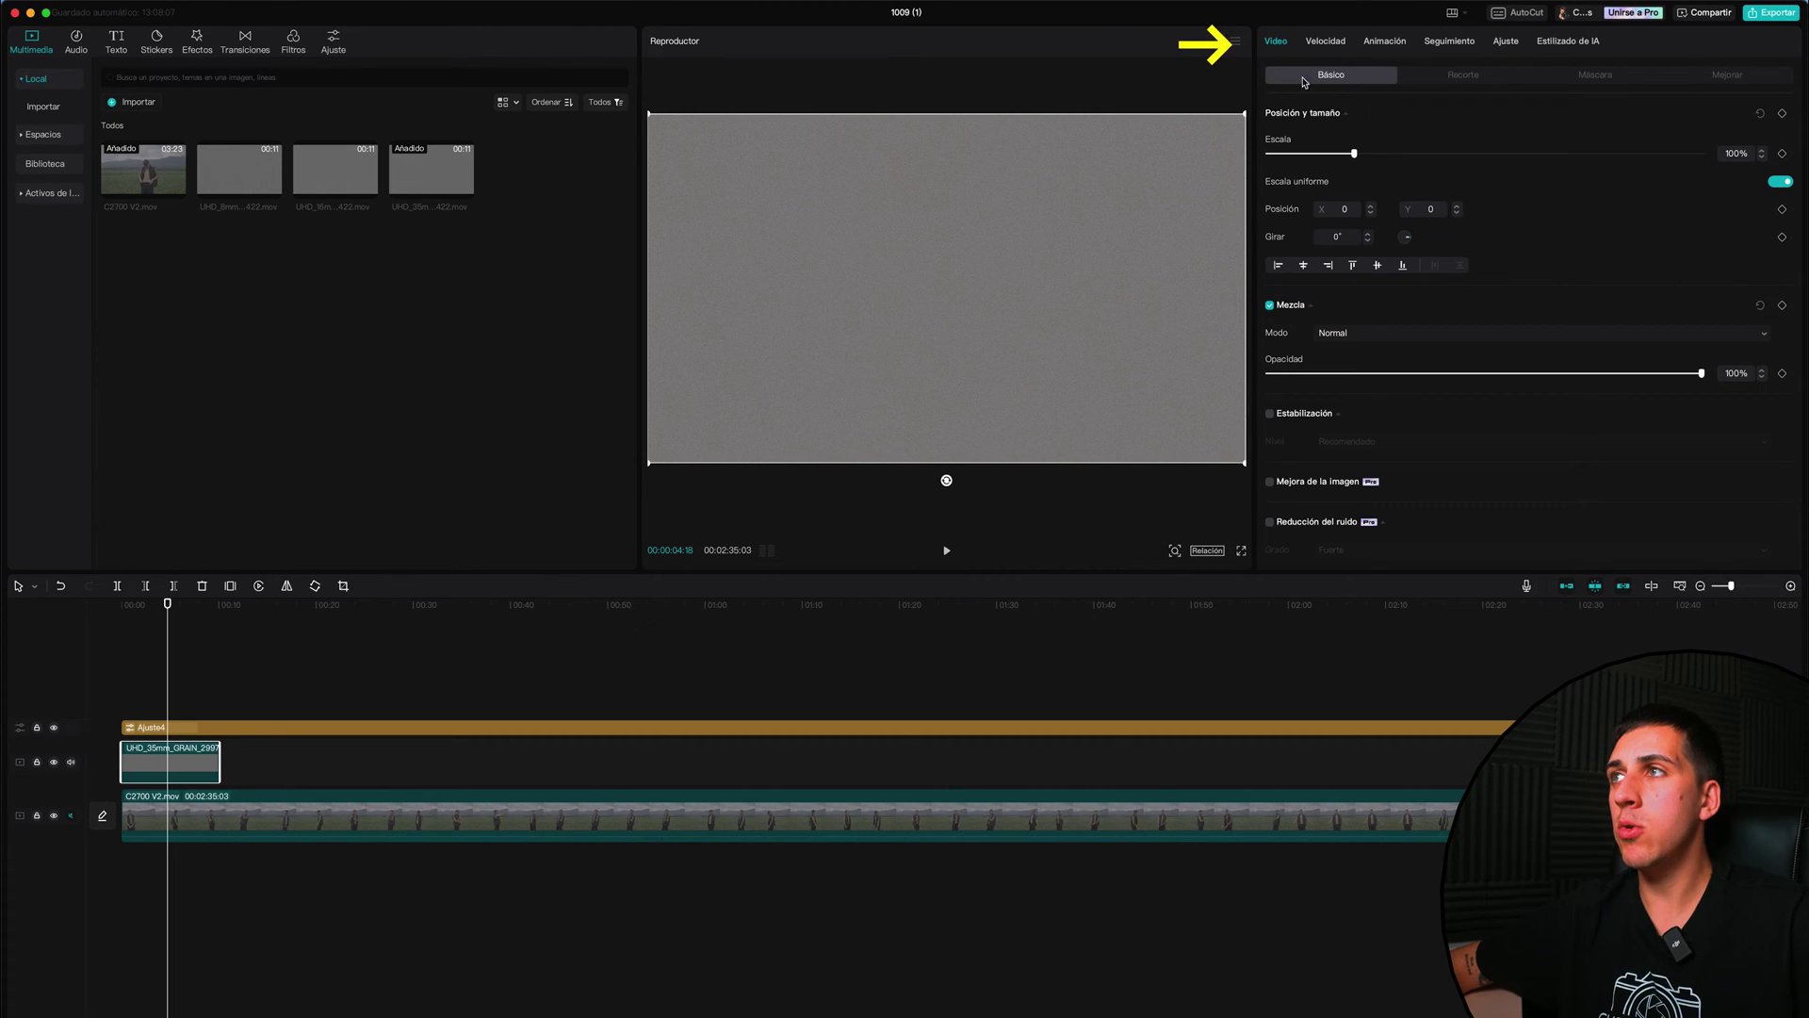
pyautogui.press('Home')
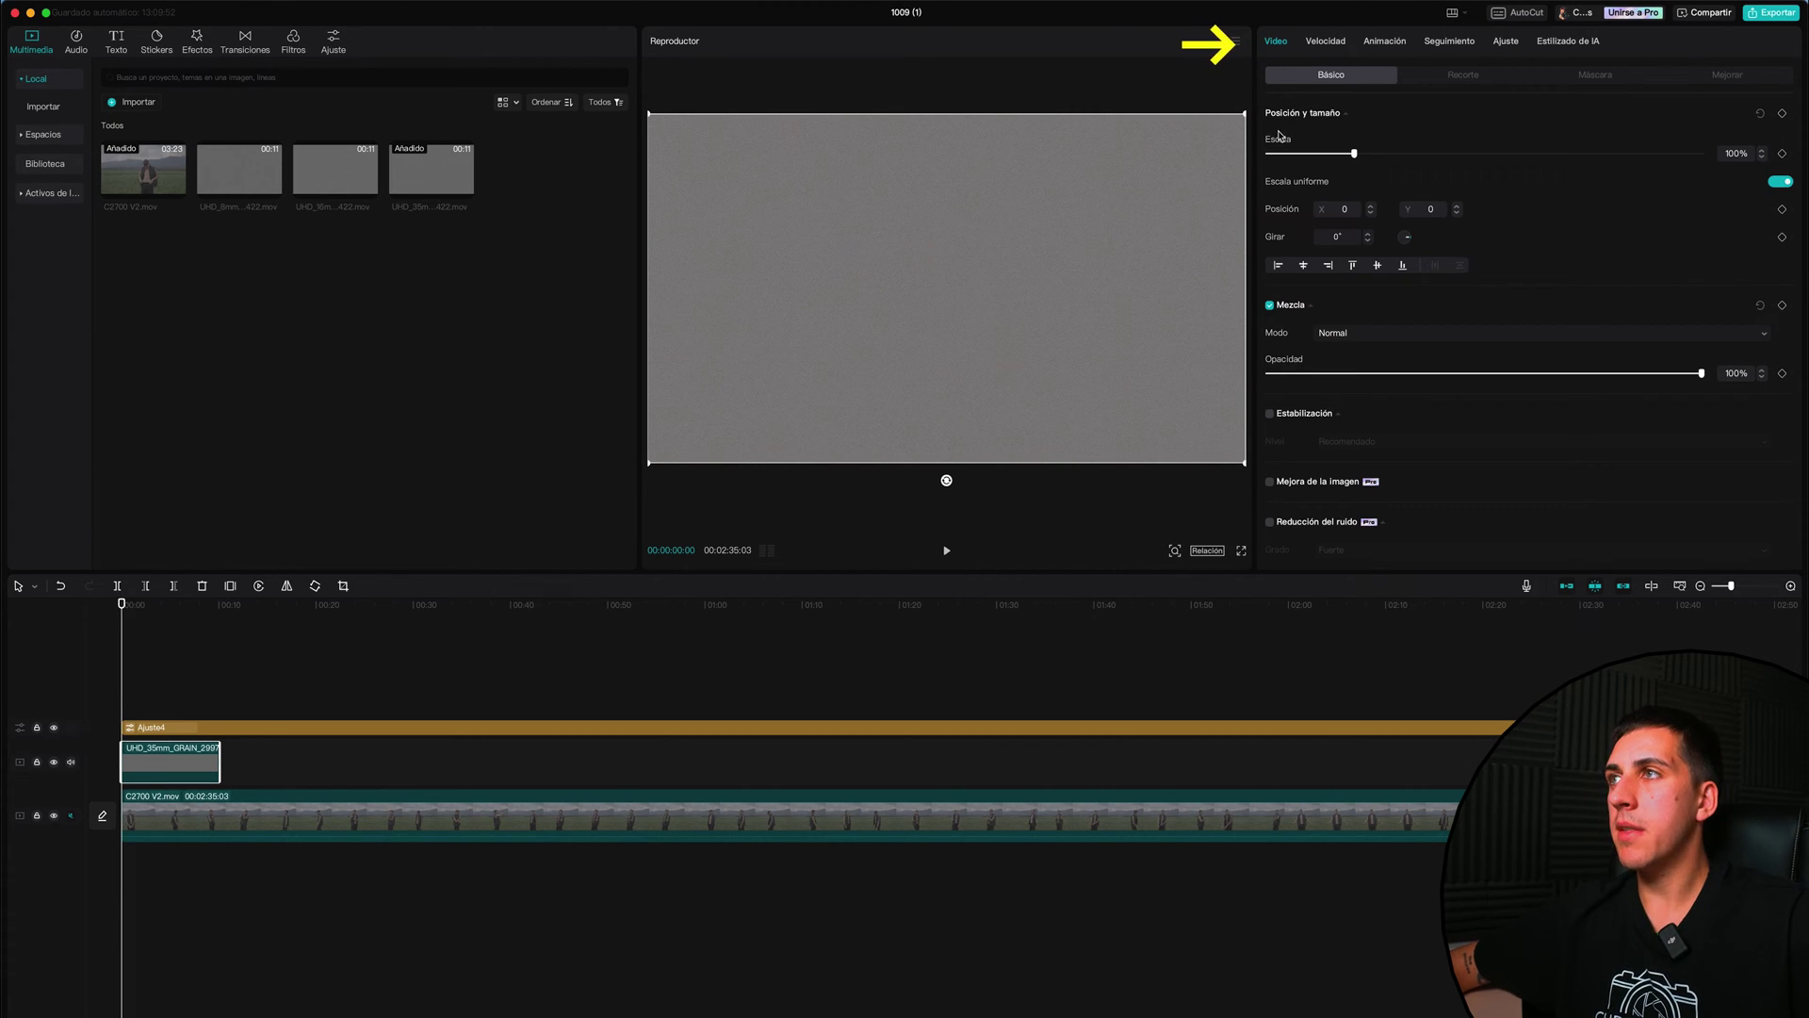
pyautogui.click(1337, 337)
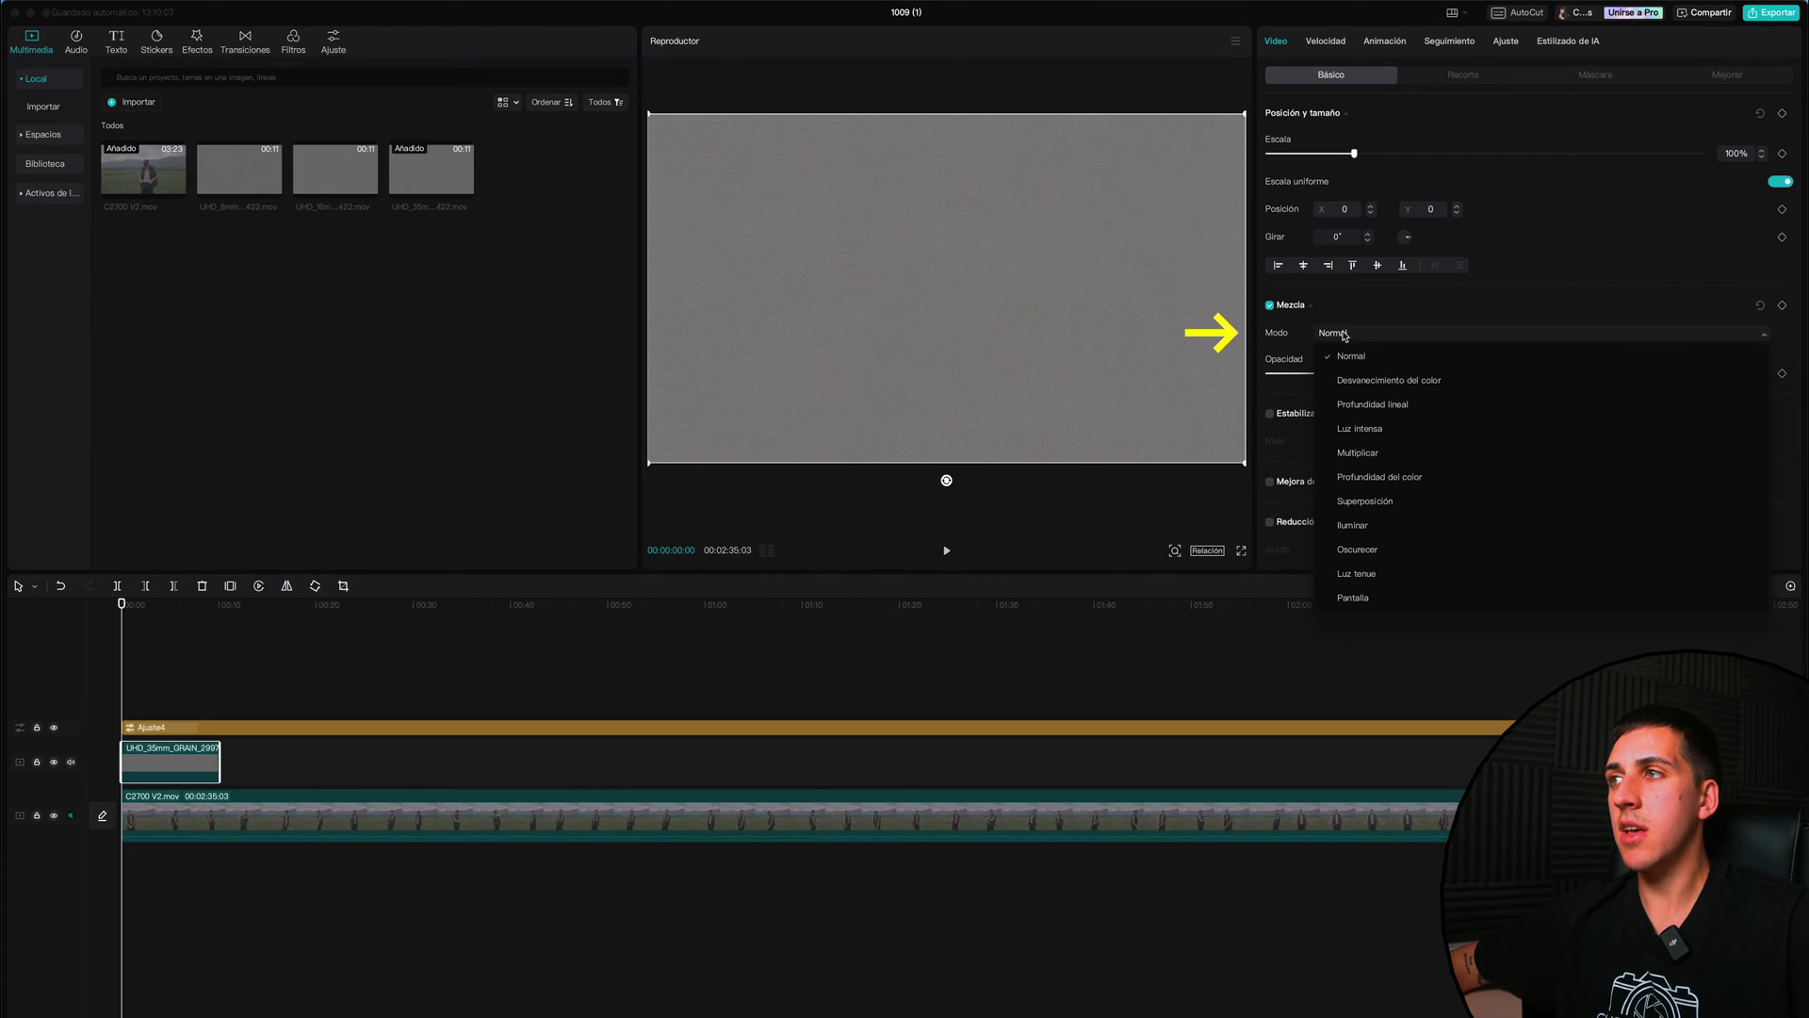
pyautogui.click(1356, 502)
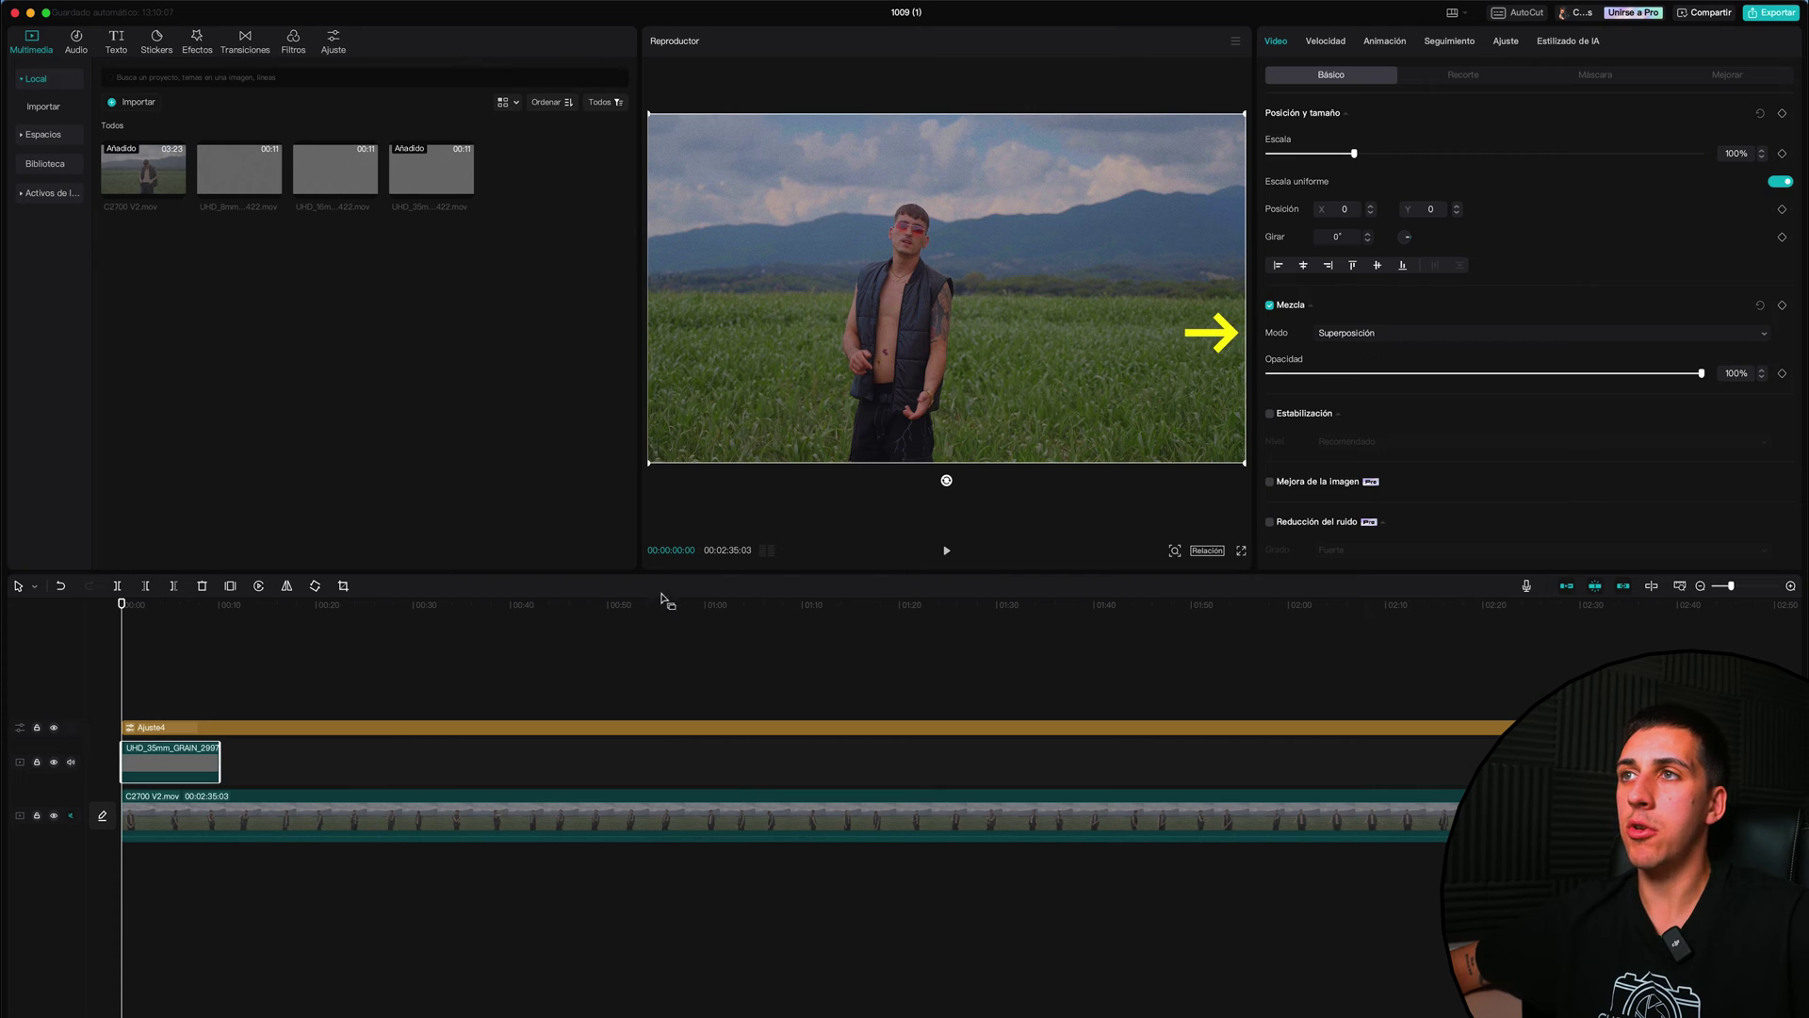
pyautogui.click(946, 552)
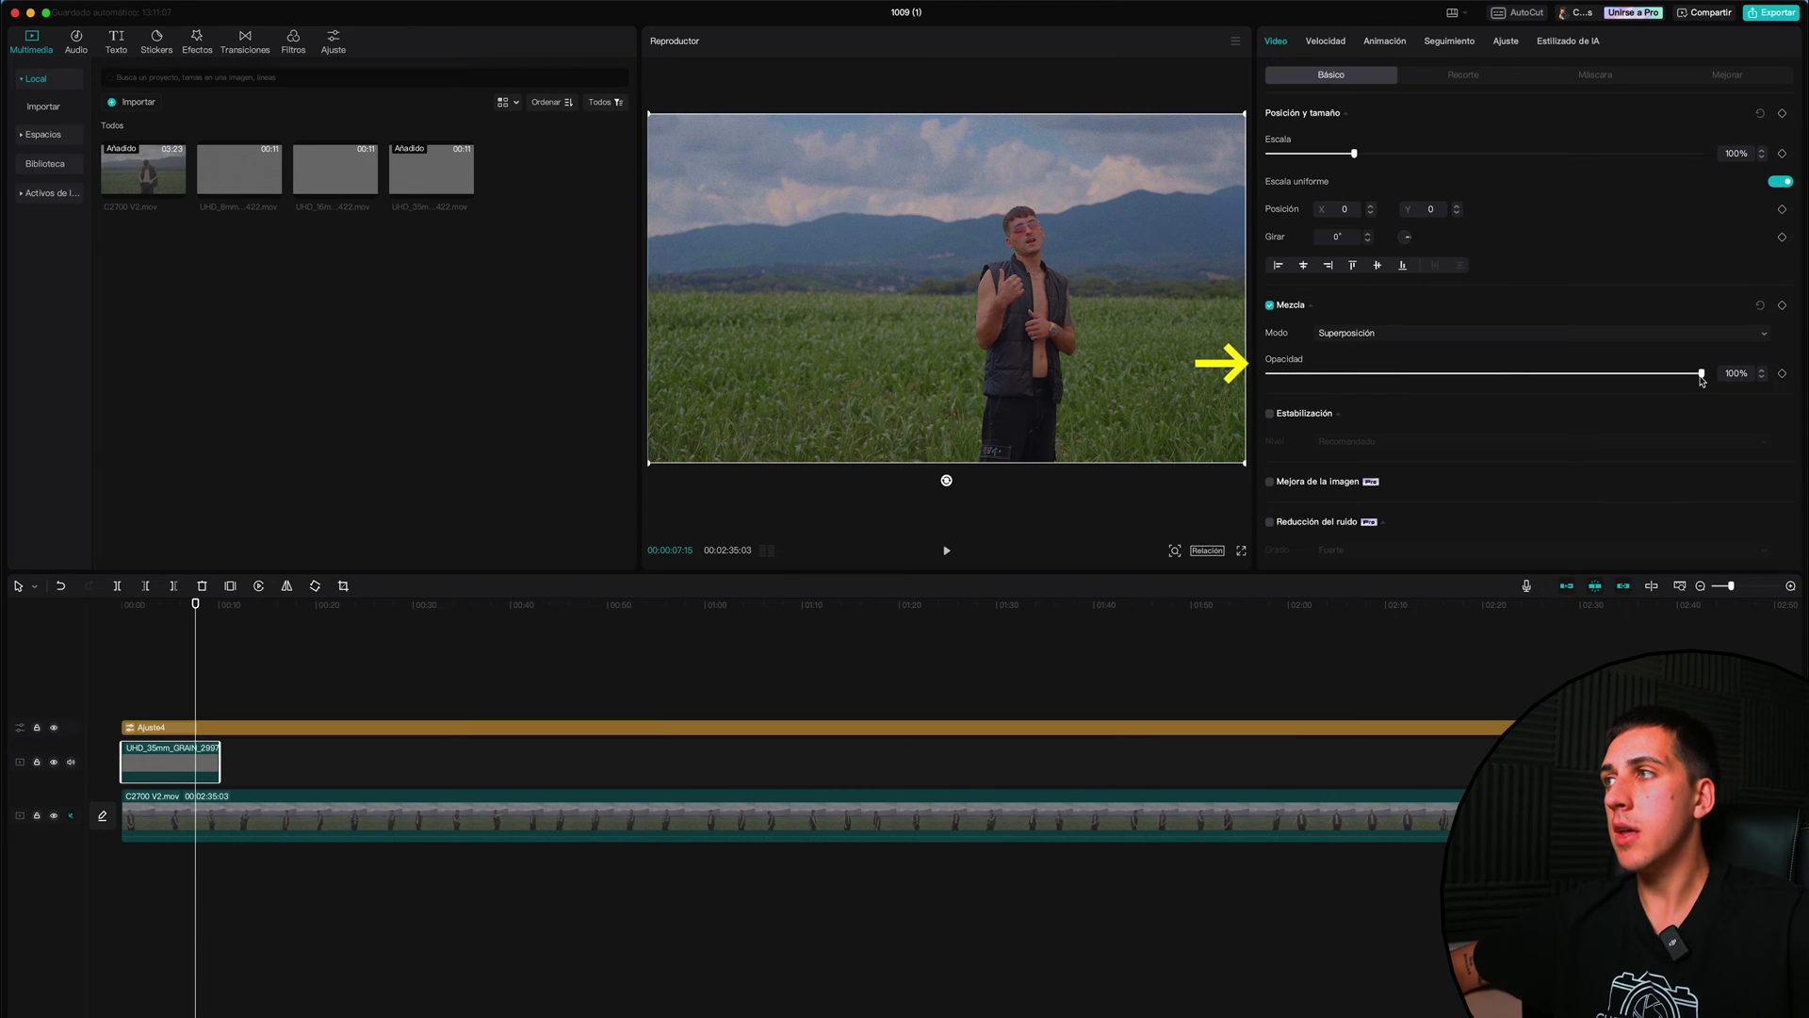
pyautogui.moveTo(1702, 380); pyautogui.dragTo(1611, 376)
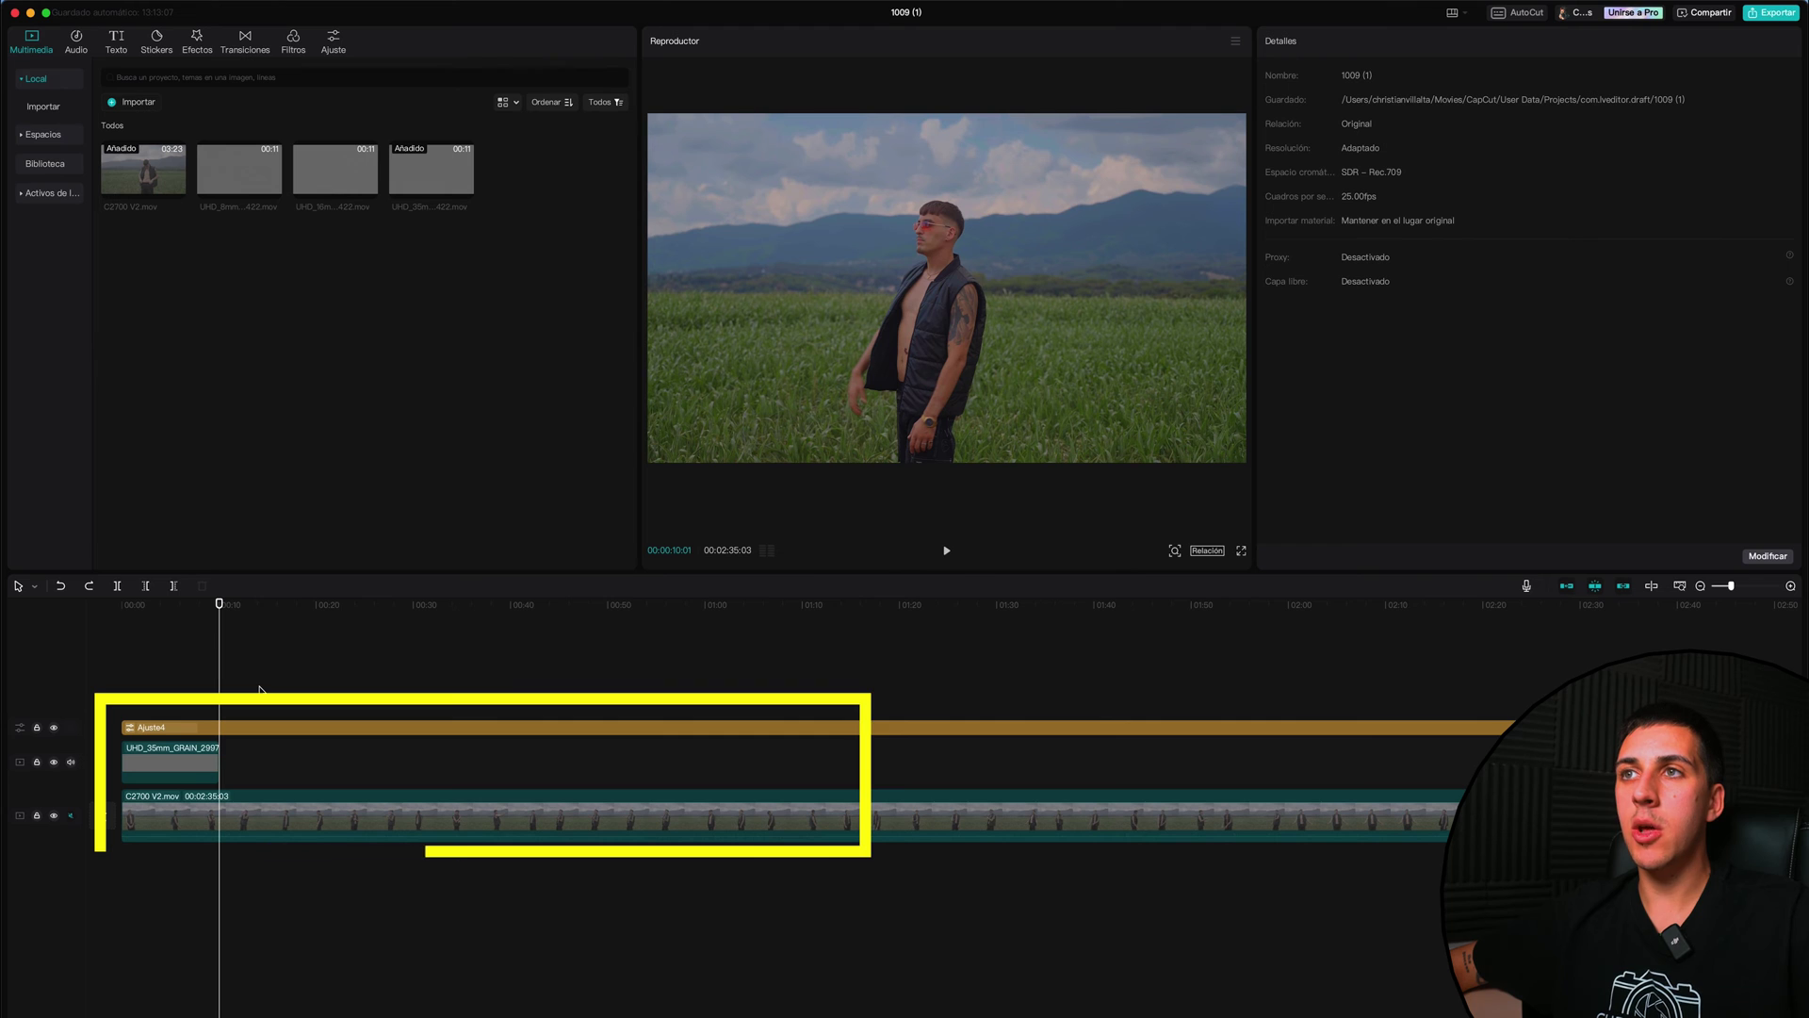
# Step: Duplicate the 35mm grain clip along its track until six copies run end to end
pyautogui.click(186, 771)
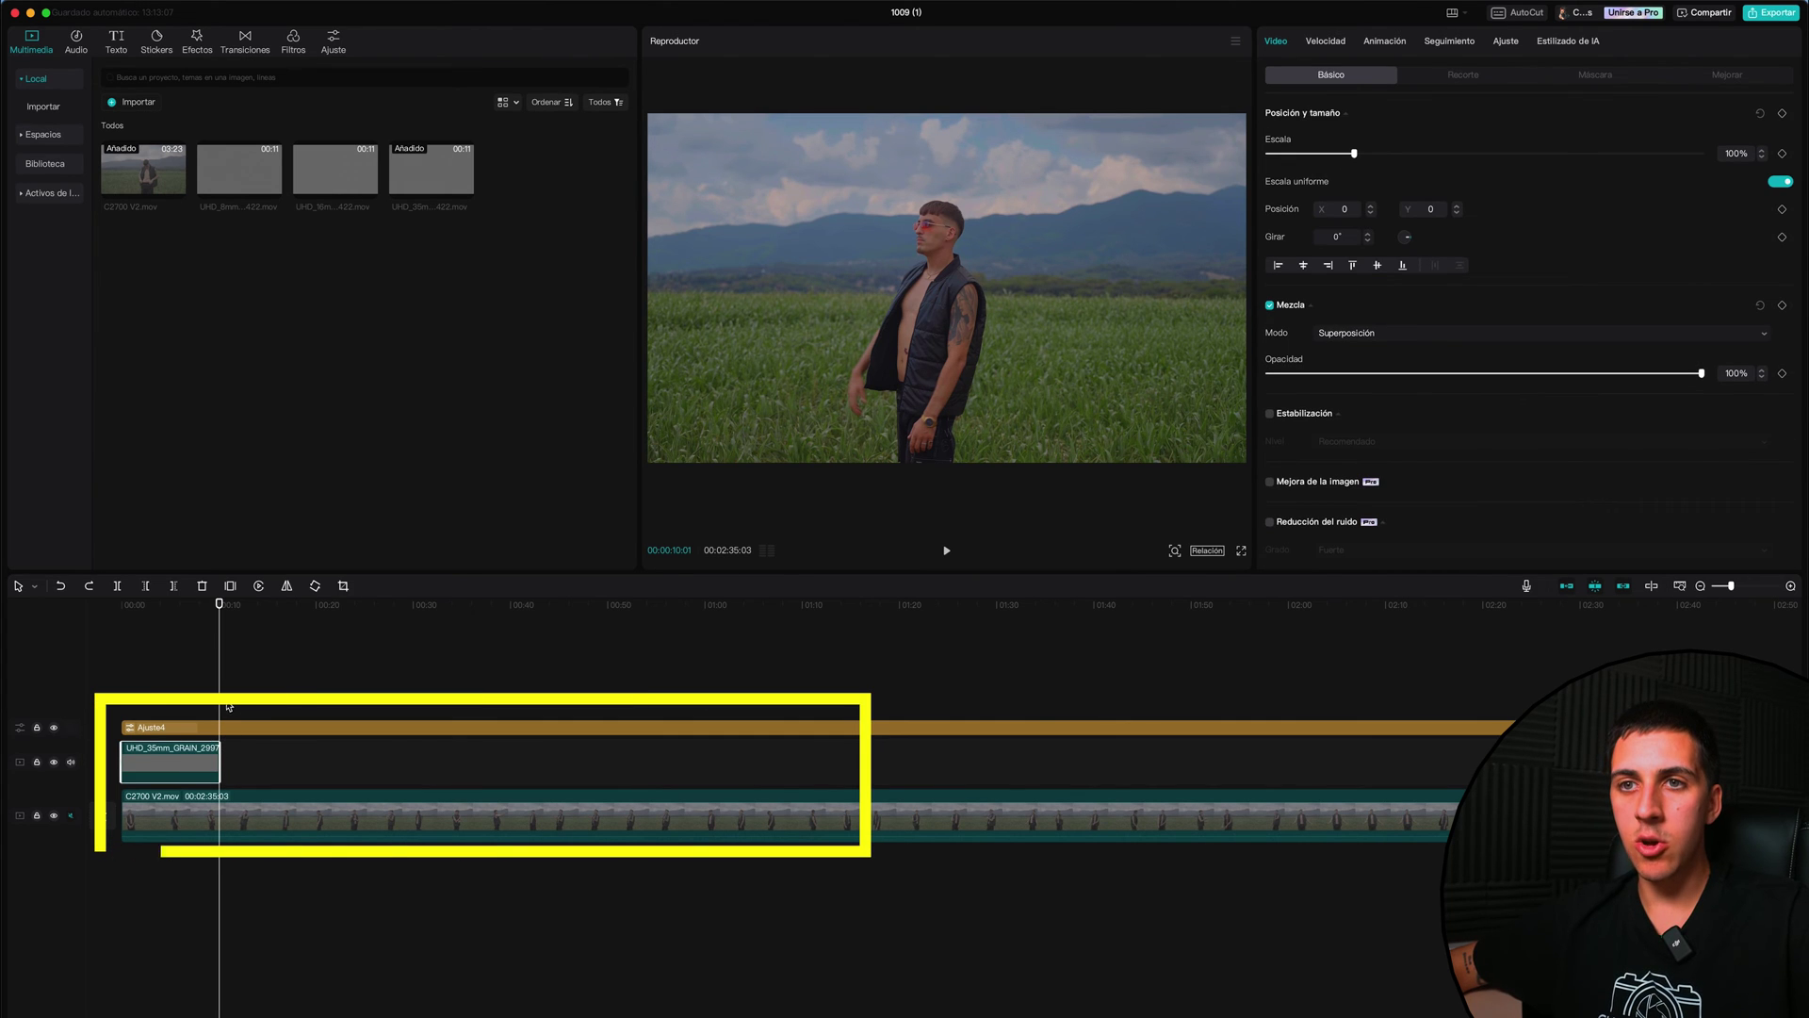
pyautogui.hotkey('ctrl', 'c')
pyautogui.hotkey('ctrl', 'v')
pyautogui.hotkey('ctrl', 'v')
pyautogui.hotkey('ctrl', 'v')
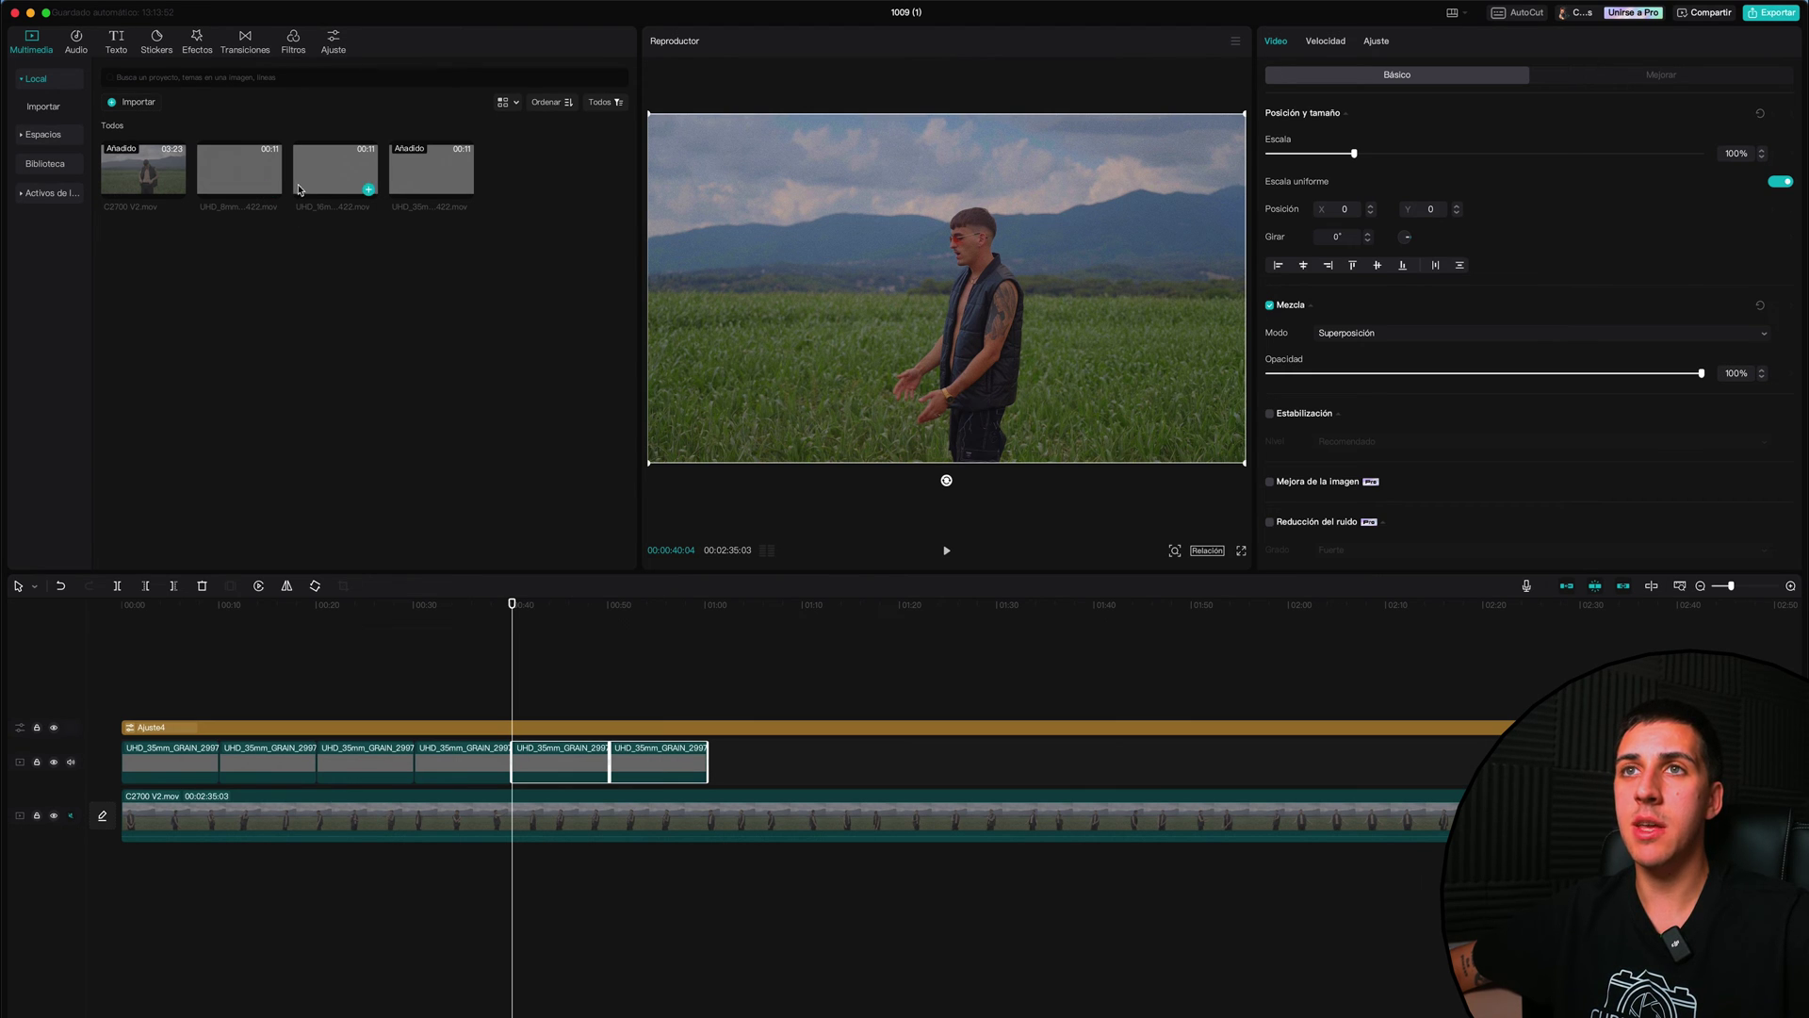
# Step: Delete all the 35mm grain clips and place the 8mm grain clip above the footage at the timeline start
pyautogui.press('super+a')
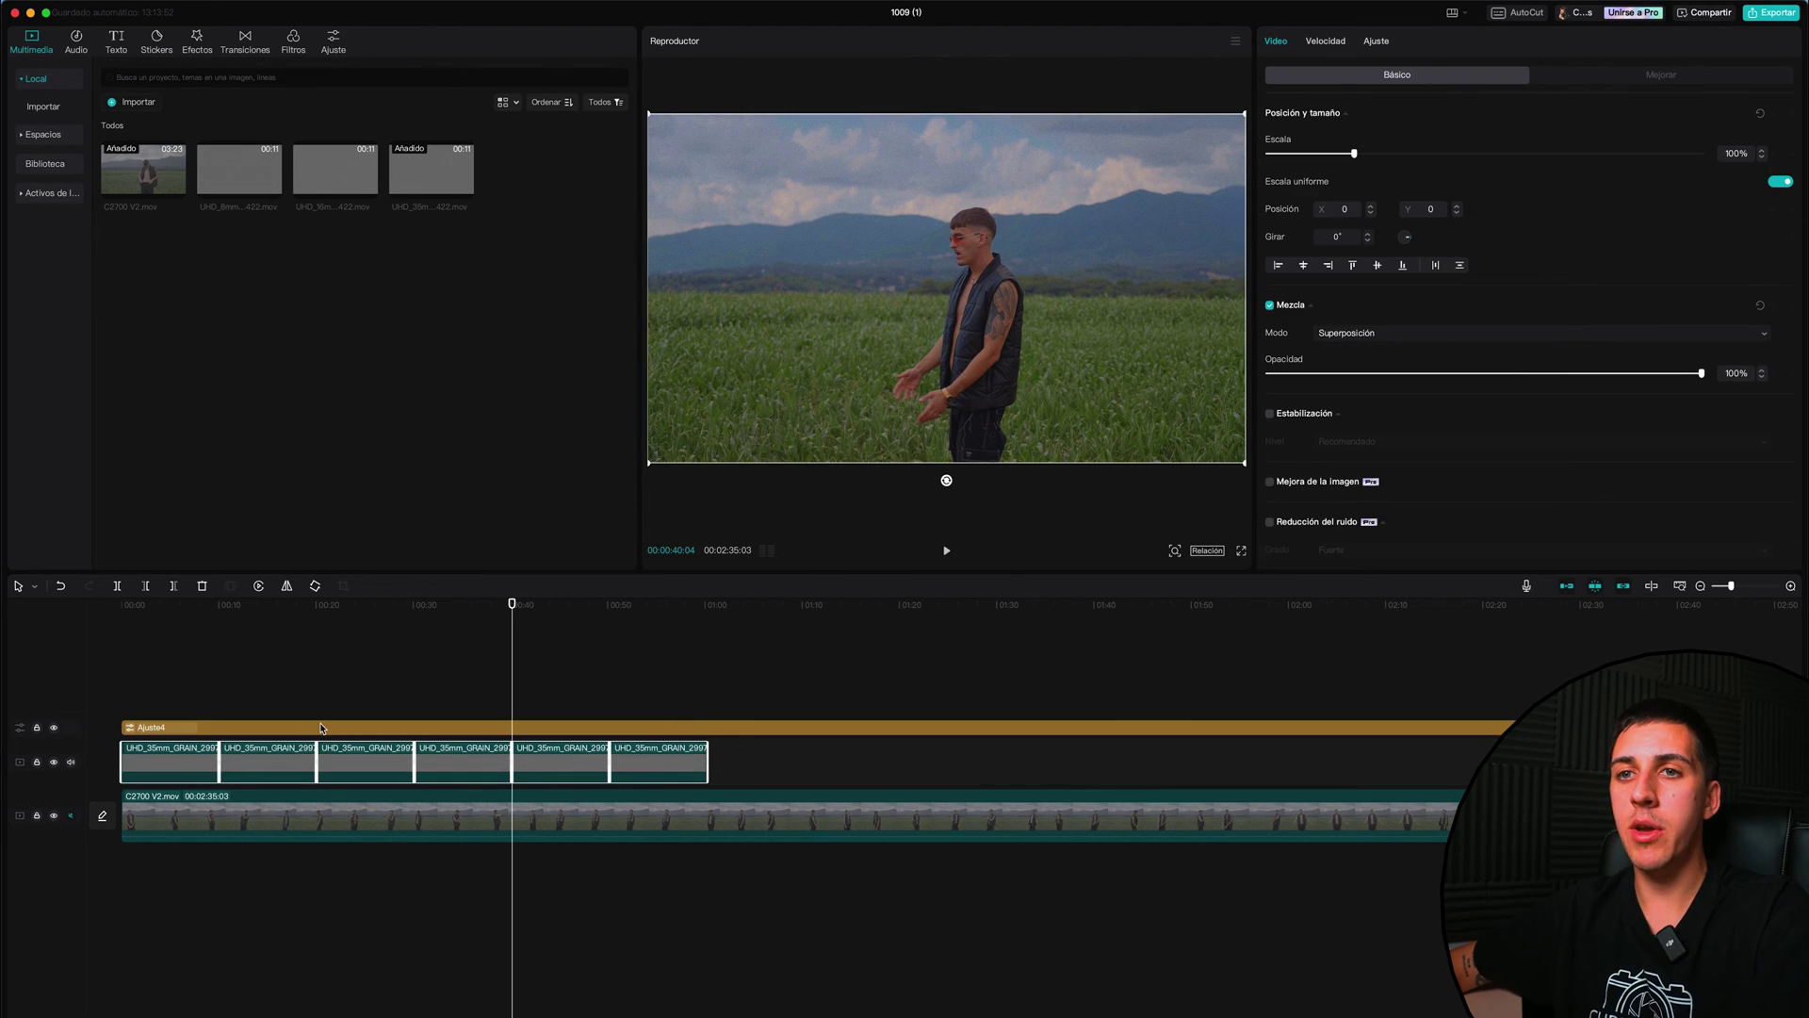
pyautogui.press('Delete')
pyautogui.click(243, 183)
pyautogui.press('space')
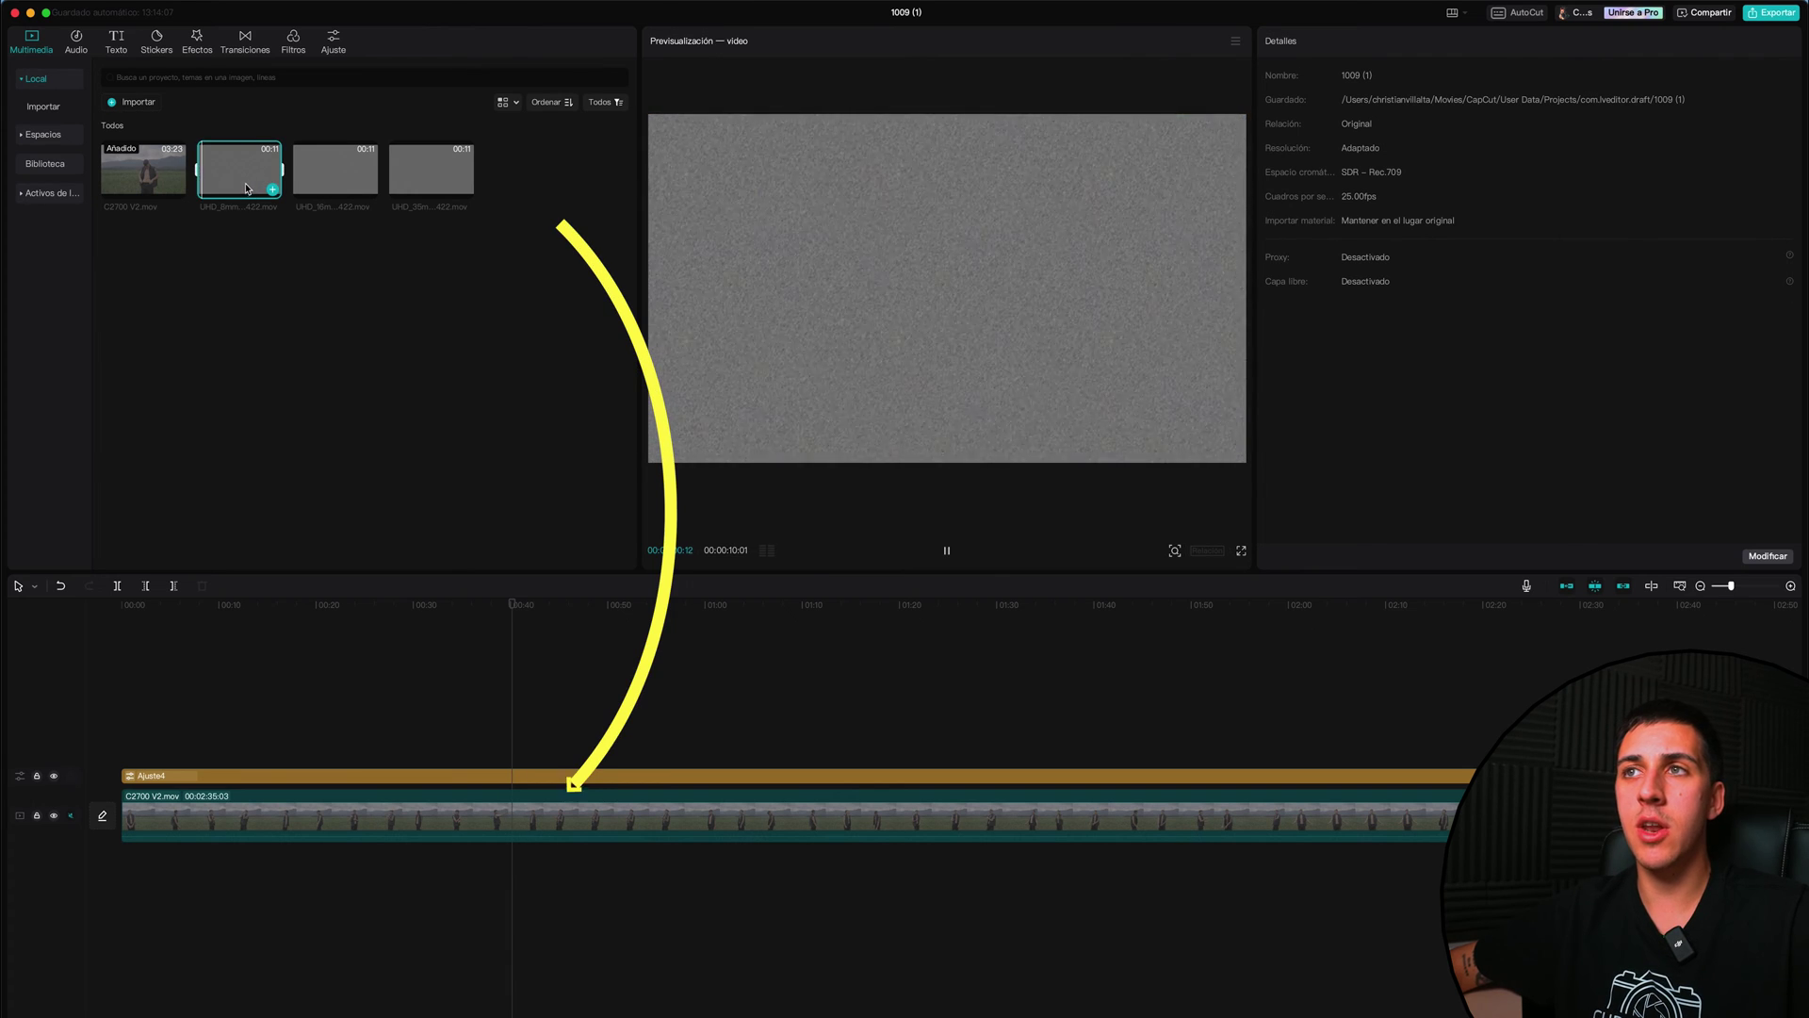
pyautogui.moveTo(247, 190); pyautogui.dragTo(171, 781)
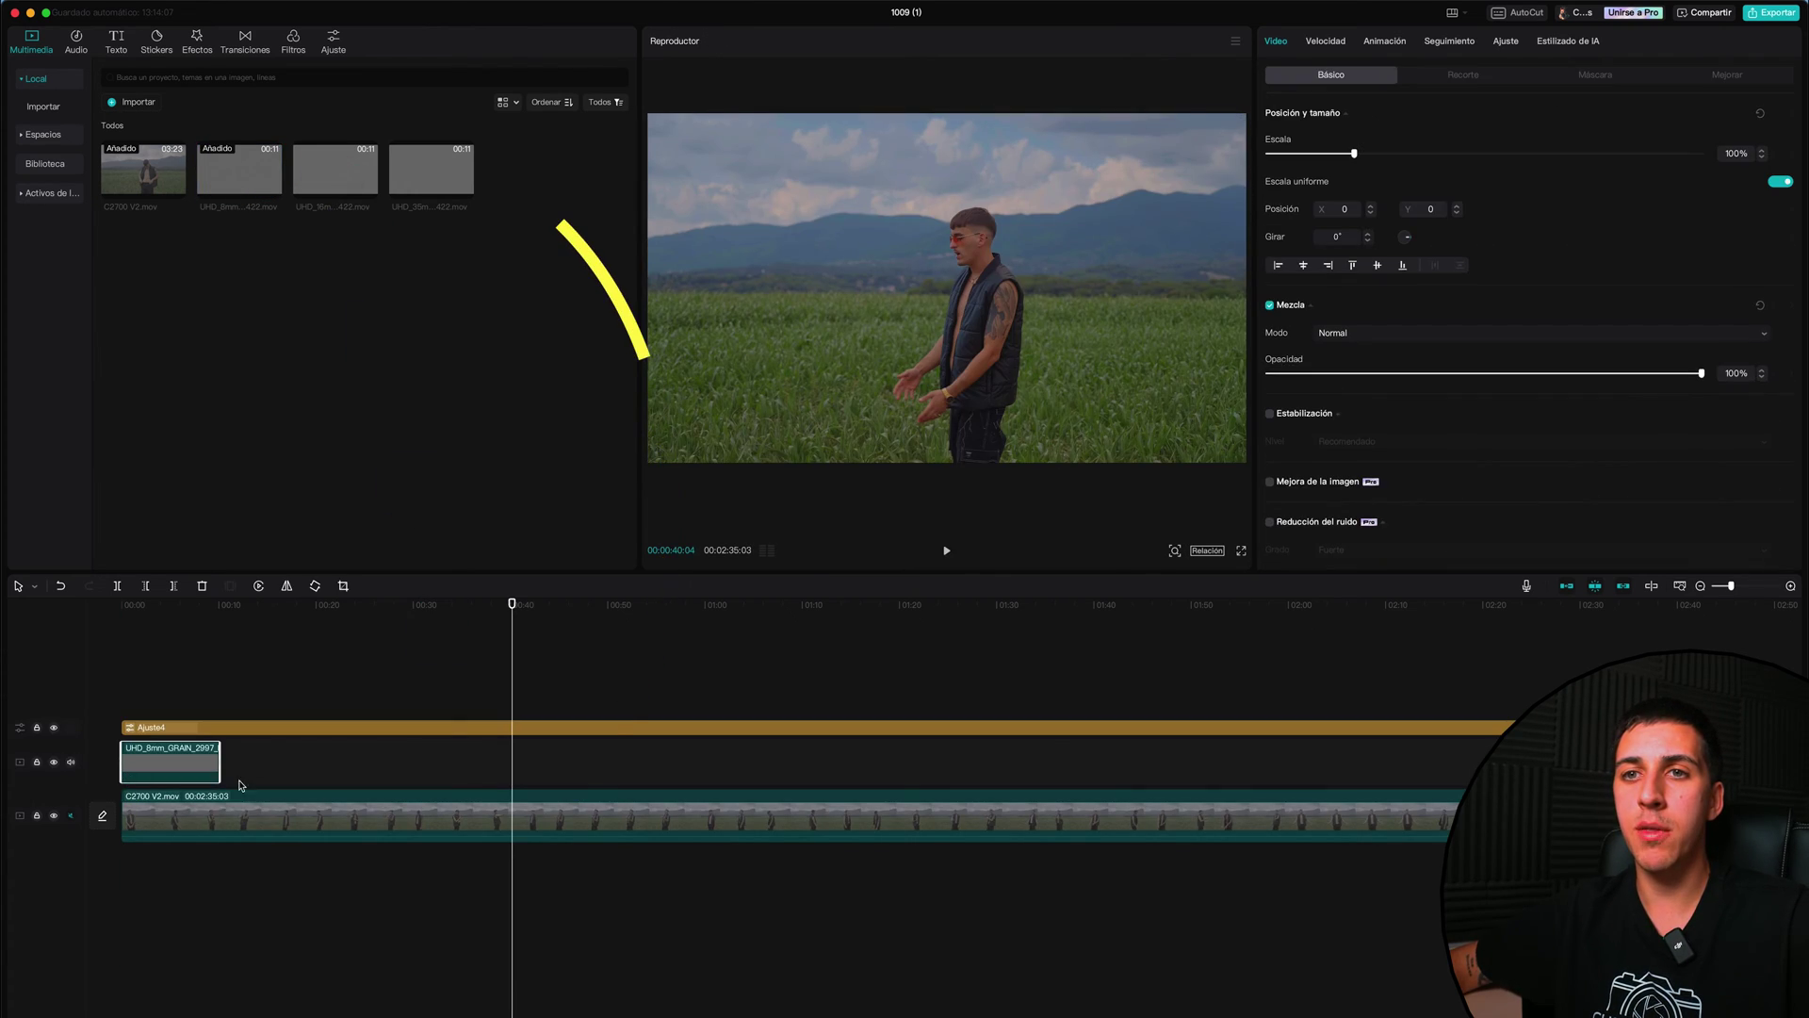
# Step: Set the 8mm grain clip's blend mode to Superposición and lower its opacity to about 77%, checking the effect in playback
pyautogui.click(188, 749)
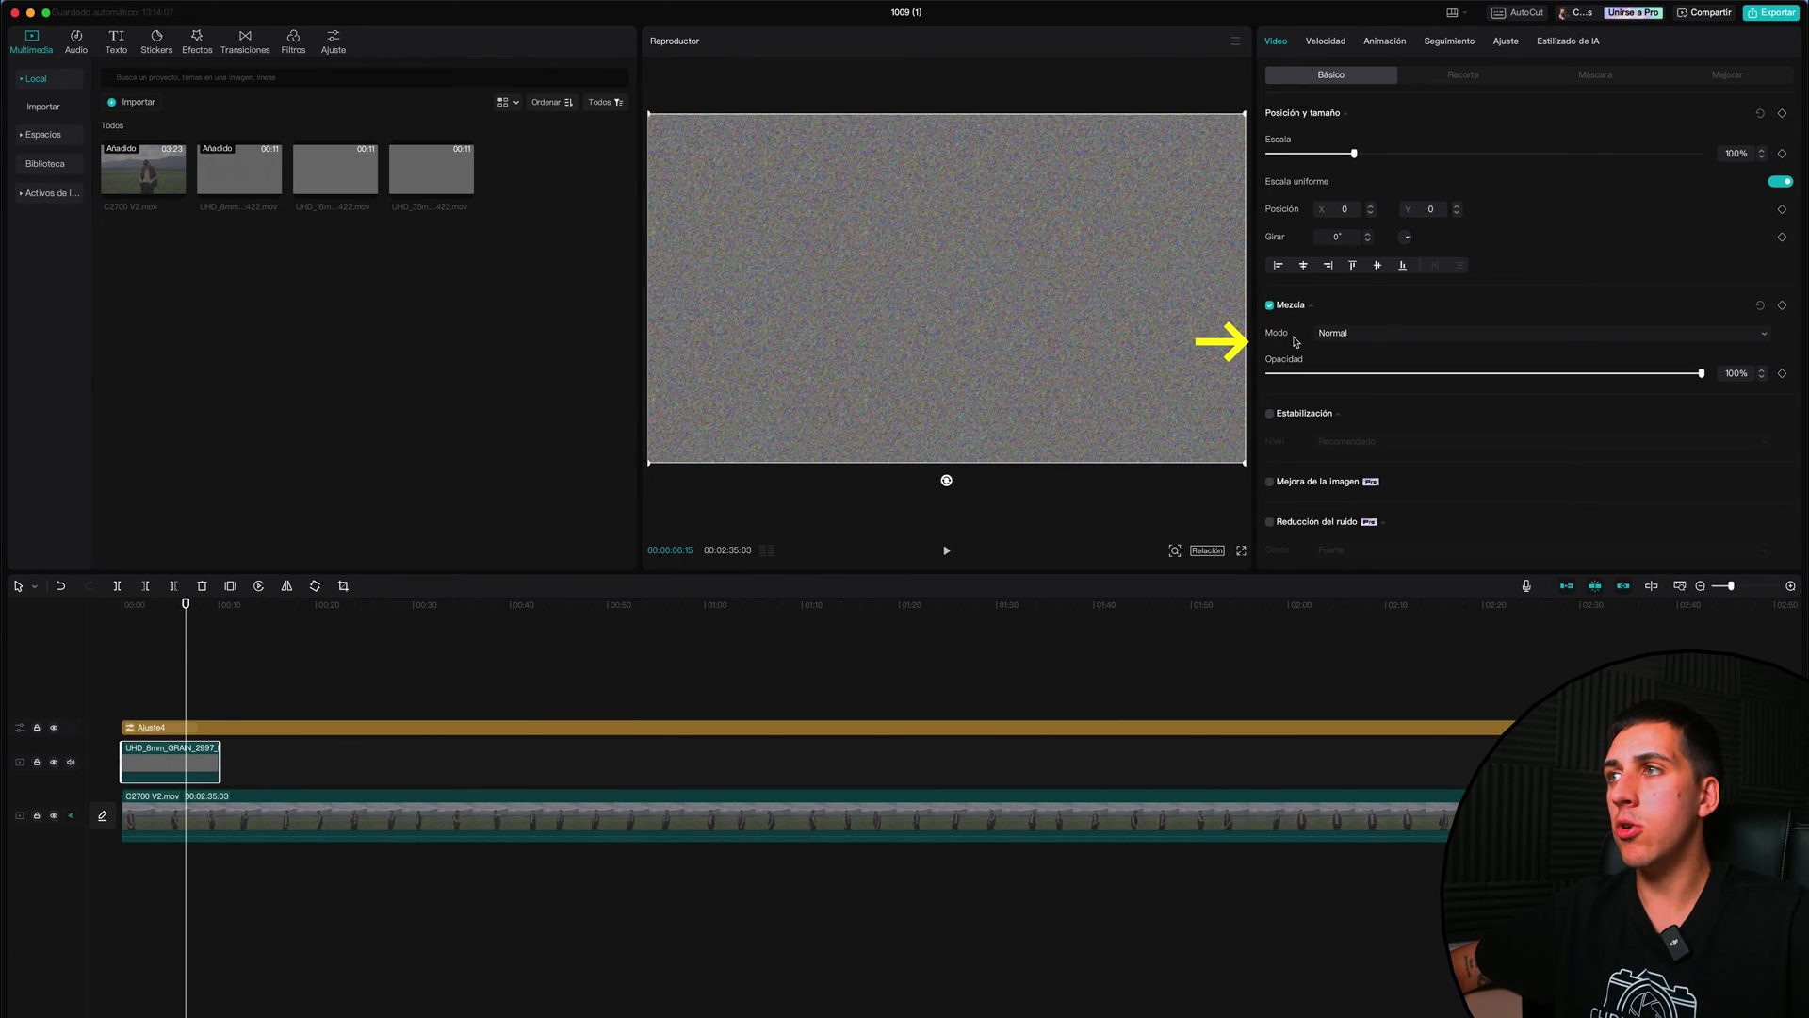
pyautogui.click(1375, 341)
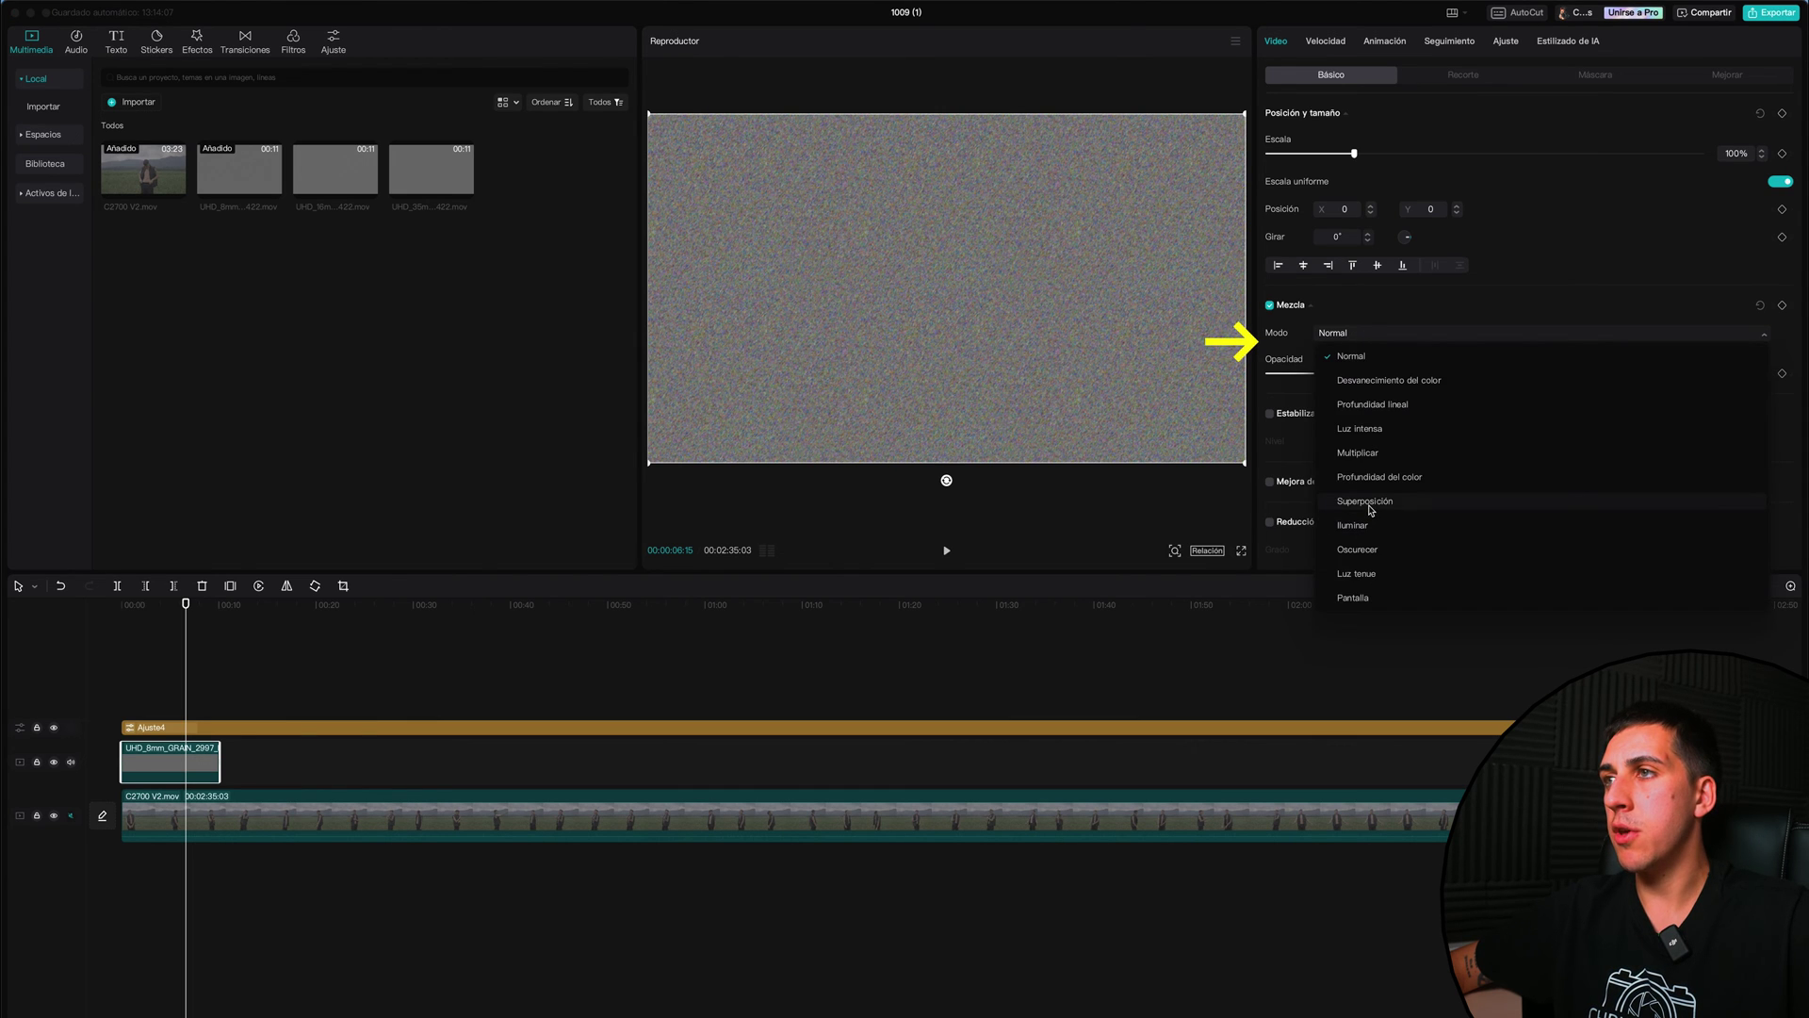
pyautogui.click(1372, 508)
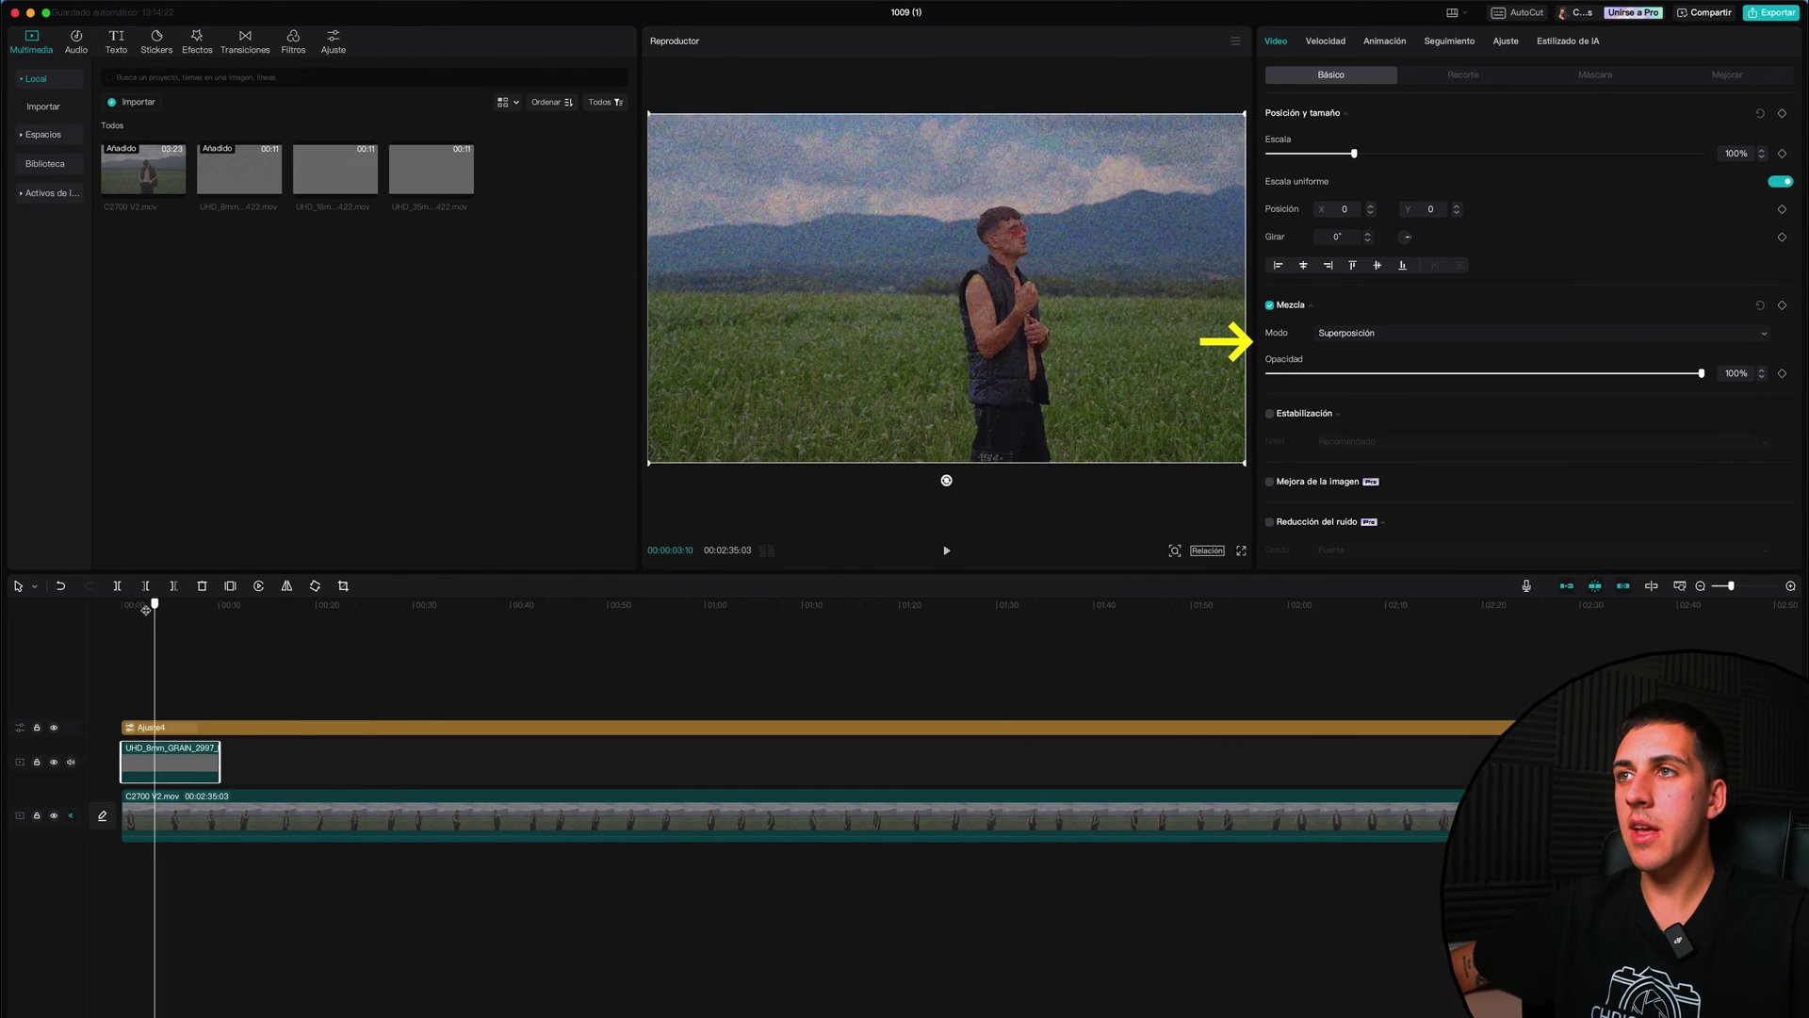
pyautogui.click(942, 550)
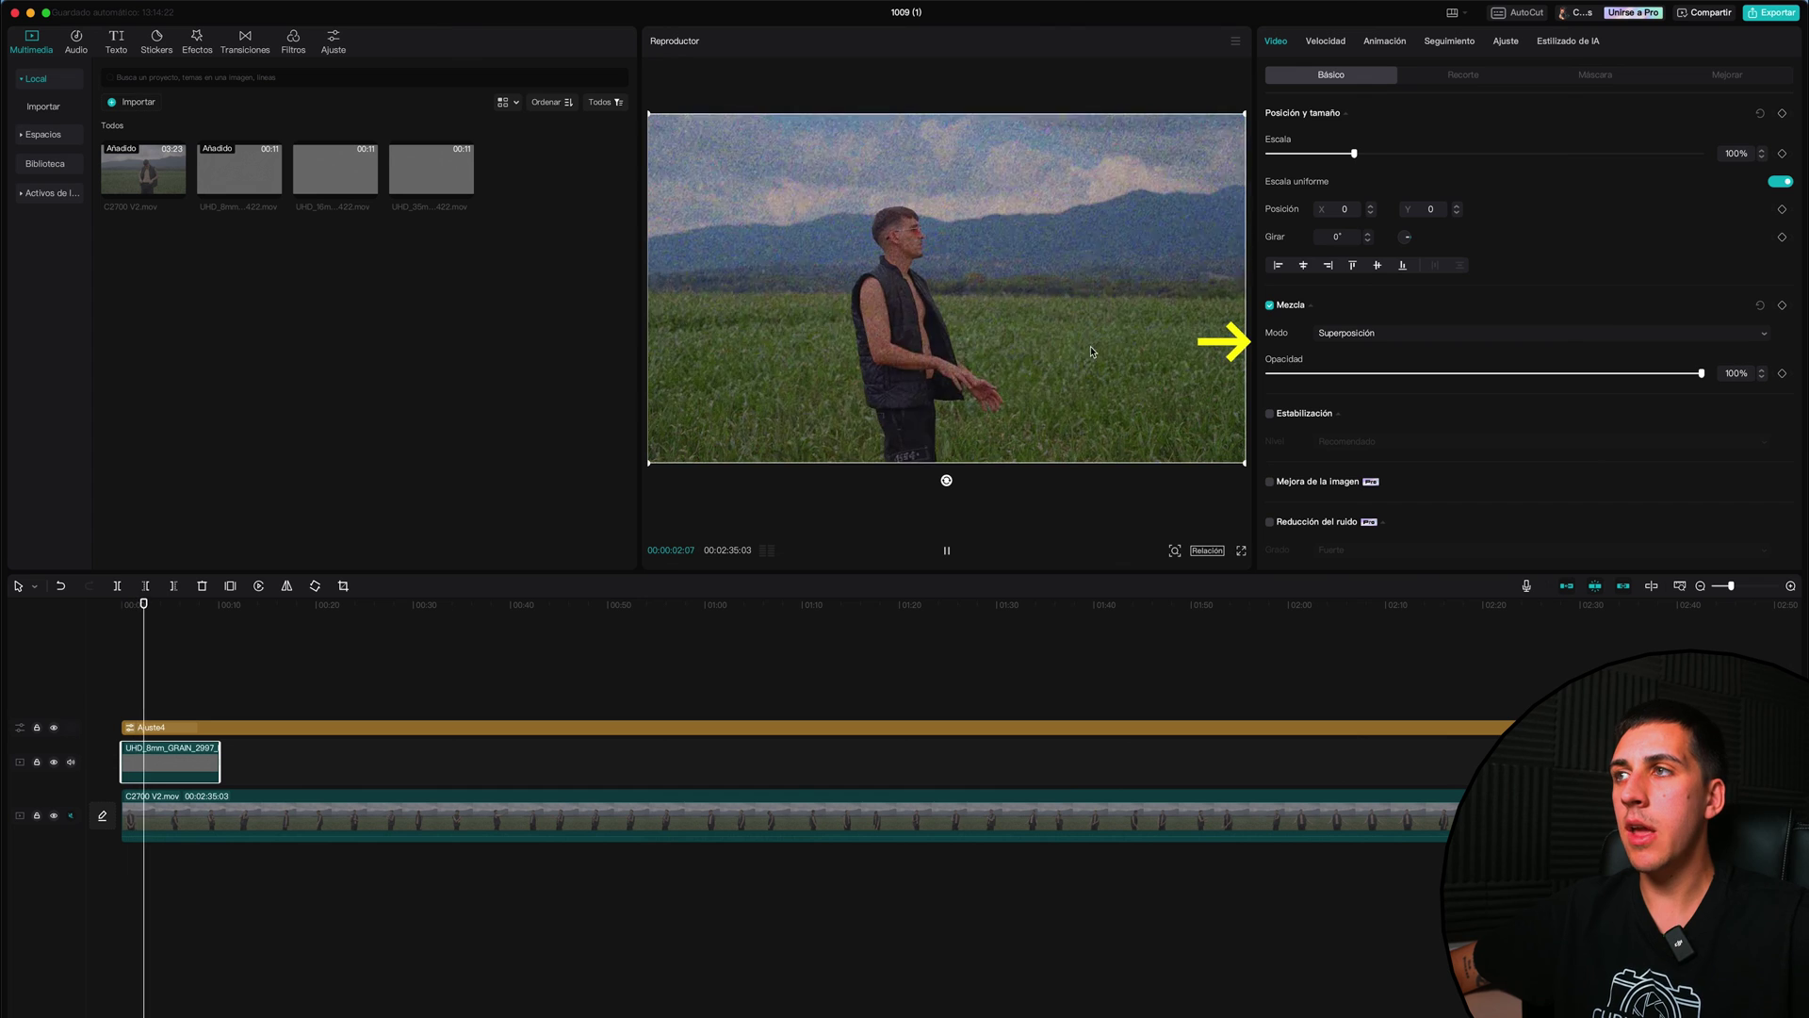
pyautogui.click(1602, 374)
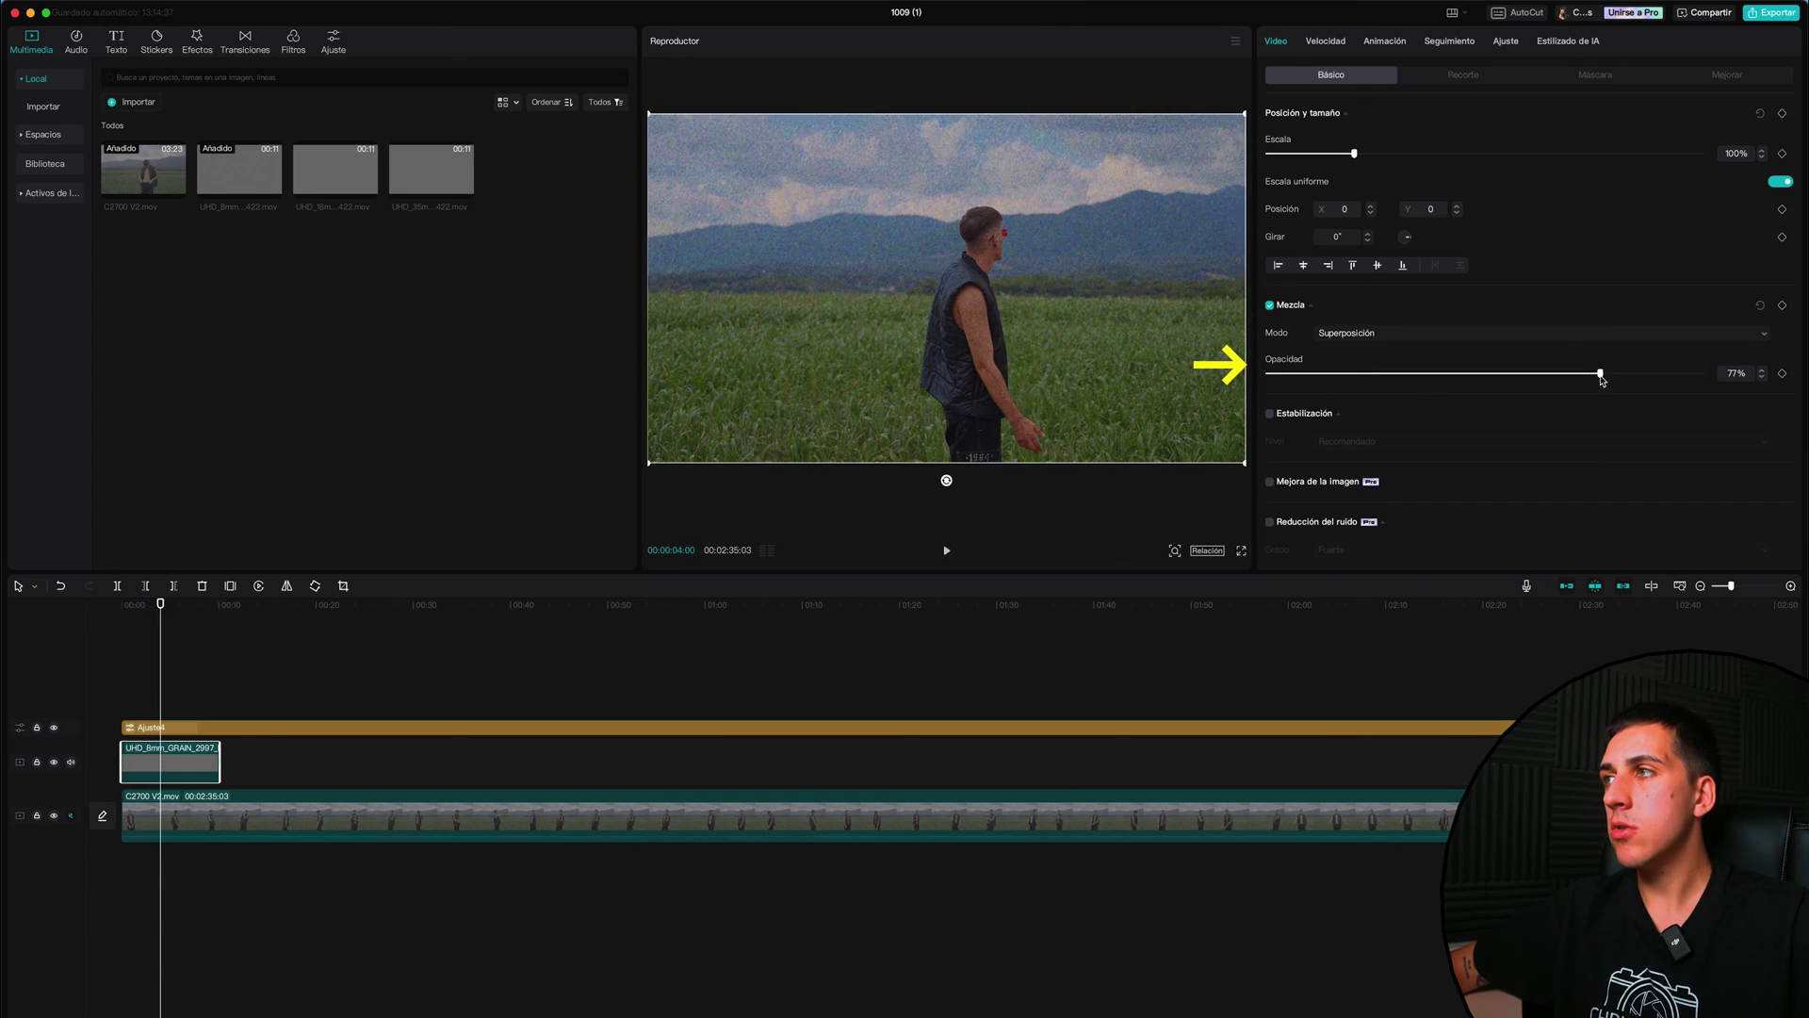
pyautogui.moveTo(1601, 374)
pyautogui.mouseDown()
pyautogui.moveTo(1320, 374)
pyautogui.moveTo(1608, 374)
pyautogui.mouseUp()
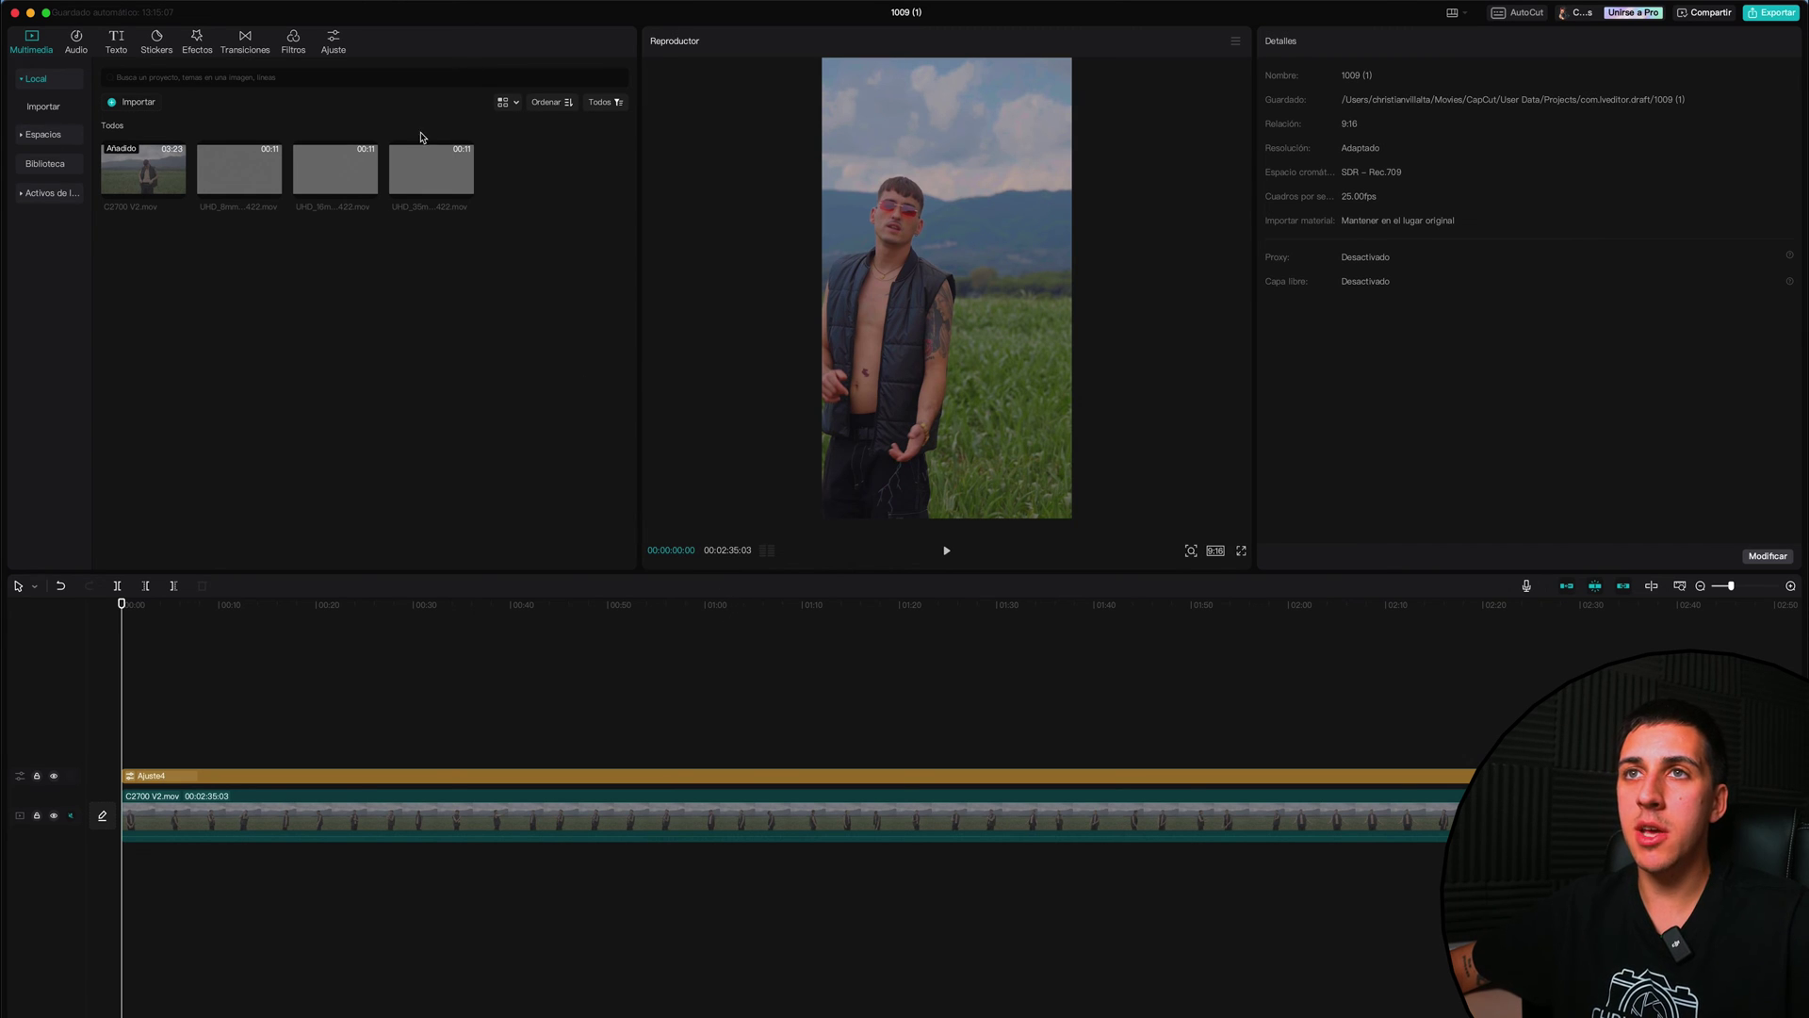
# Step: Place the 16mm grain clip above the vertical footage at the timeline start and rotate it 90°
pyautogui.click(330, 176)
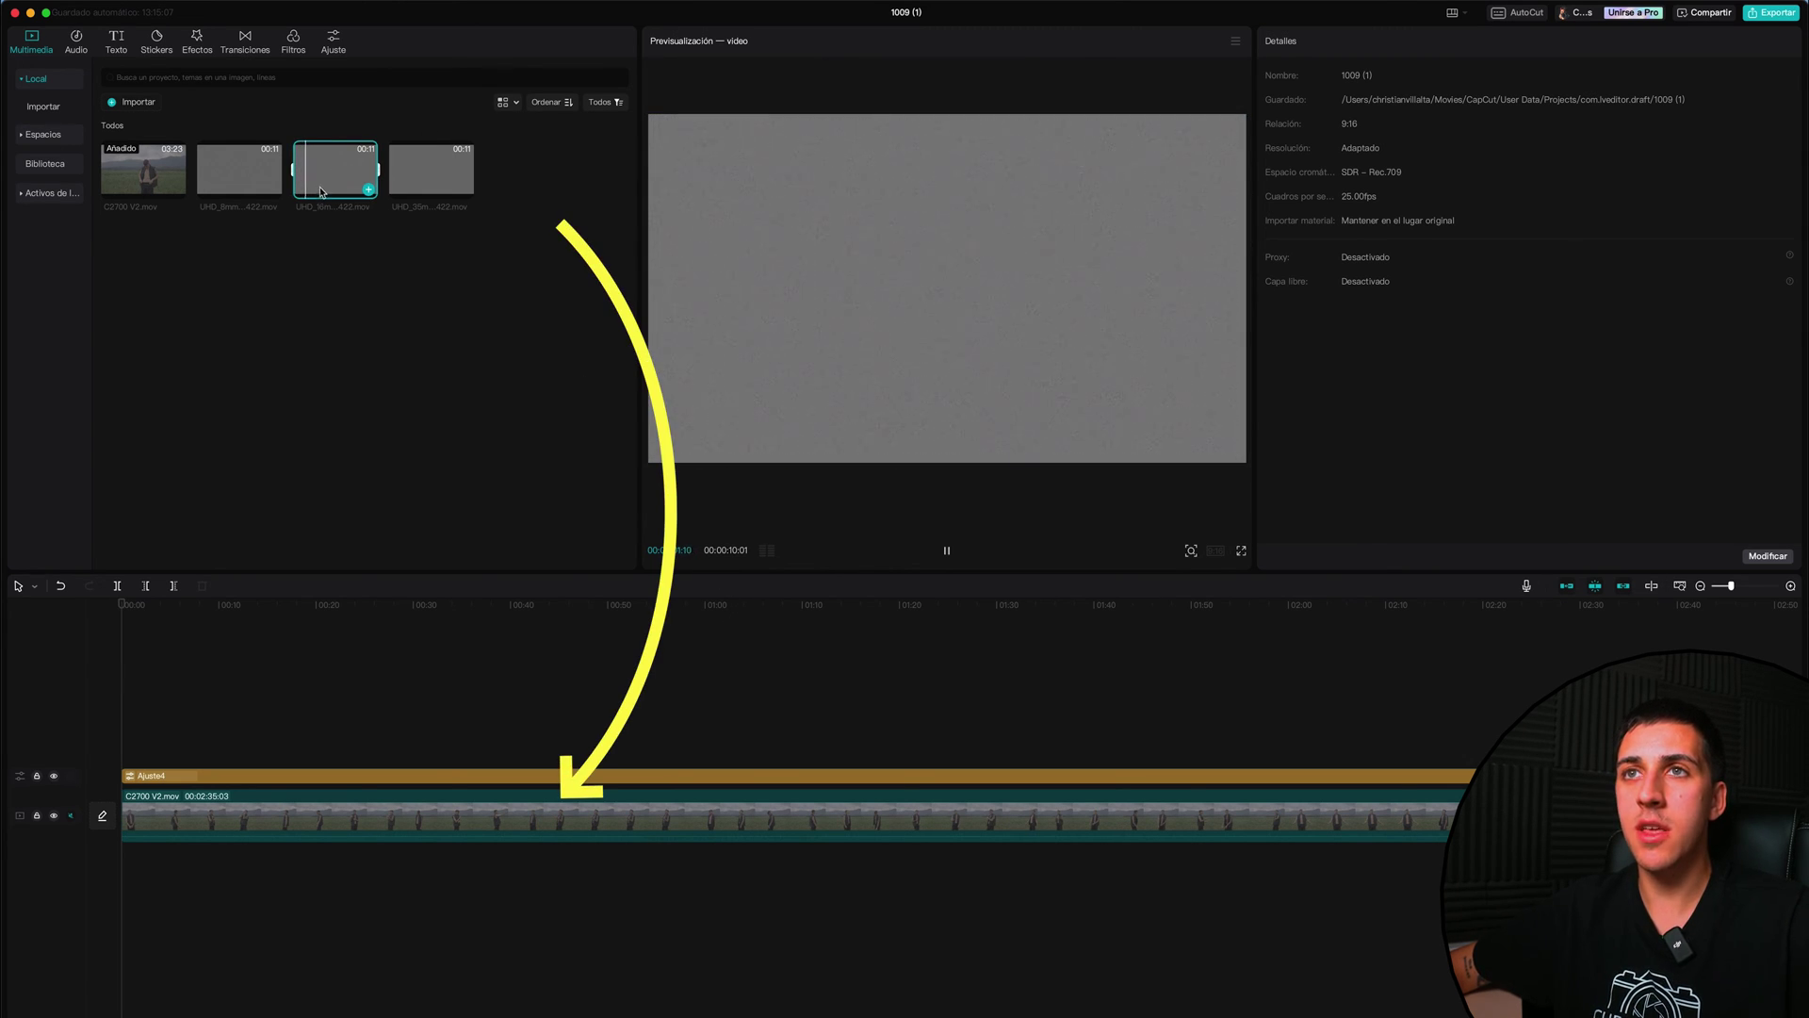
pyautogui.moveTo(322, 174); pyautogui.dragTo(203, 759)
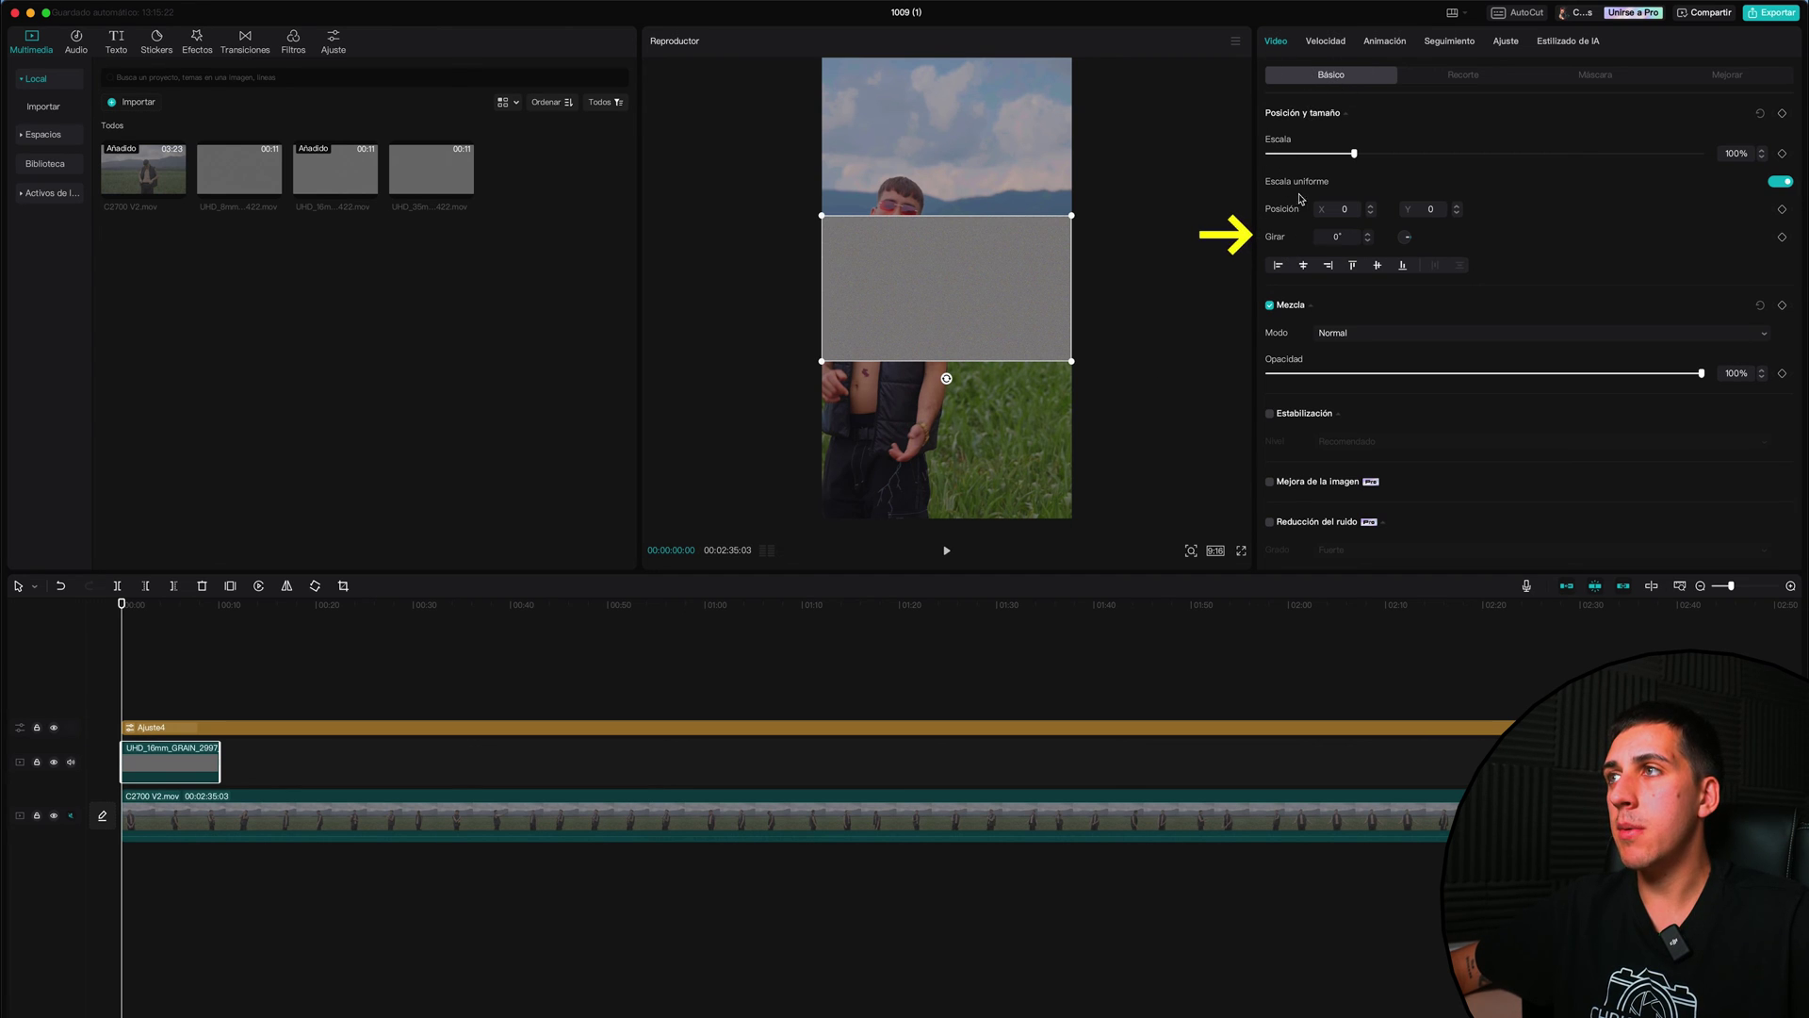
pyautogui.click(1338, 236)
pyautogui.write('90')
pyautogui.press('Return')
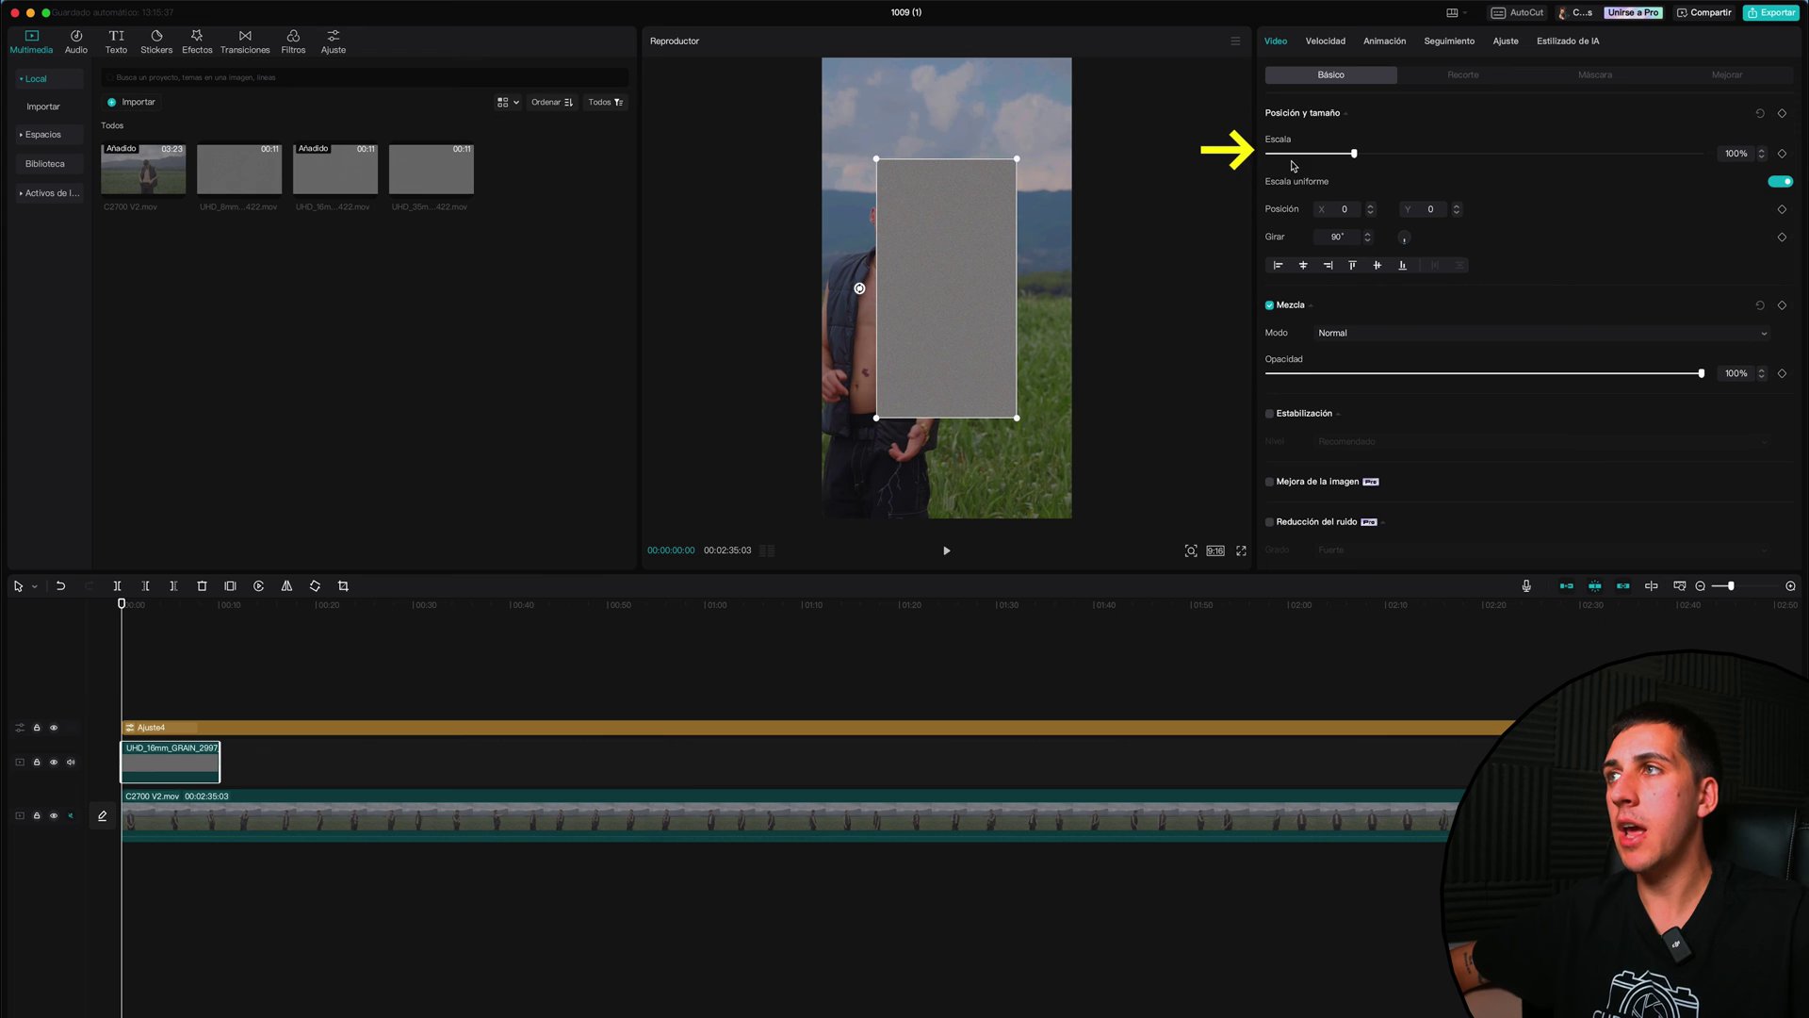
# Step: Scale the 16mm grain clip to 180% so it covers the vertical frame and set its blend mode to Superposición
pyautogui.moveTo(1339, 160); pyautogui.dragTo(1363, 190)
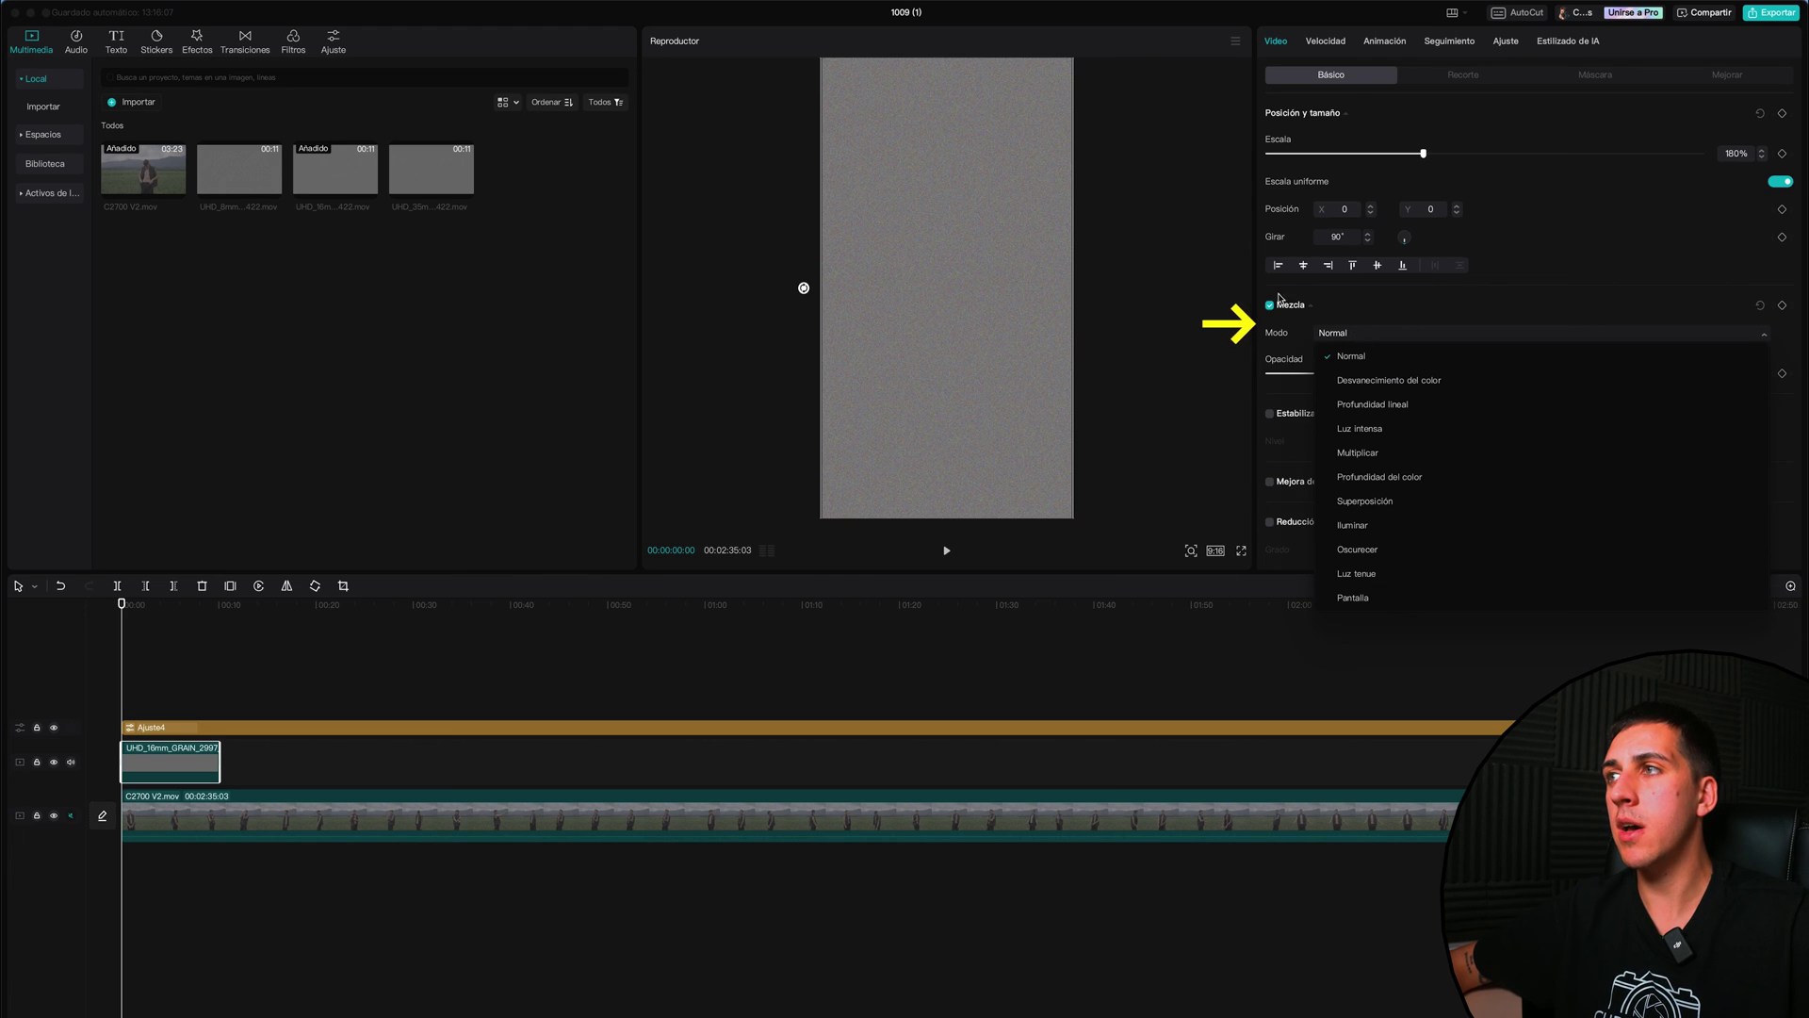
pyautogui.click(1355, 336)
pyautogui.click(1362, 502)
pyautogui.press('space')
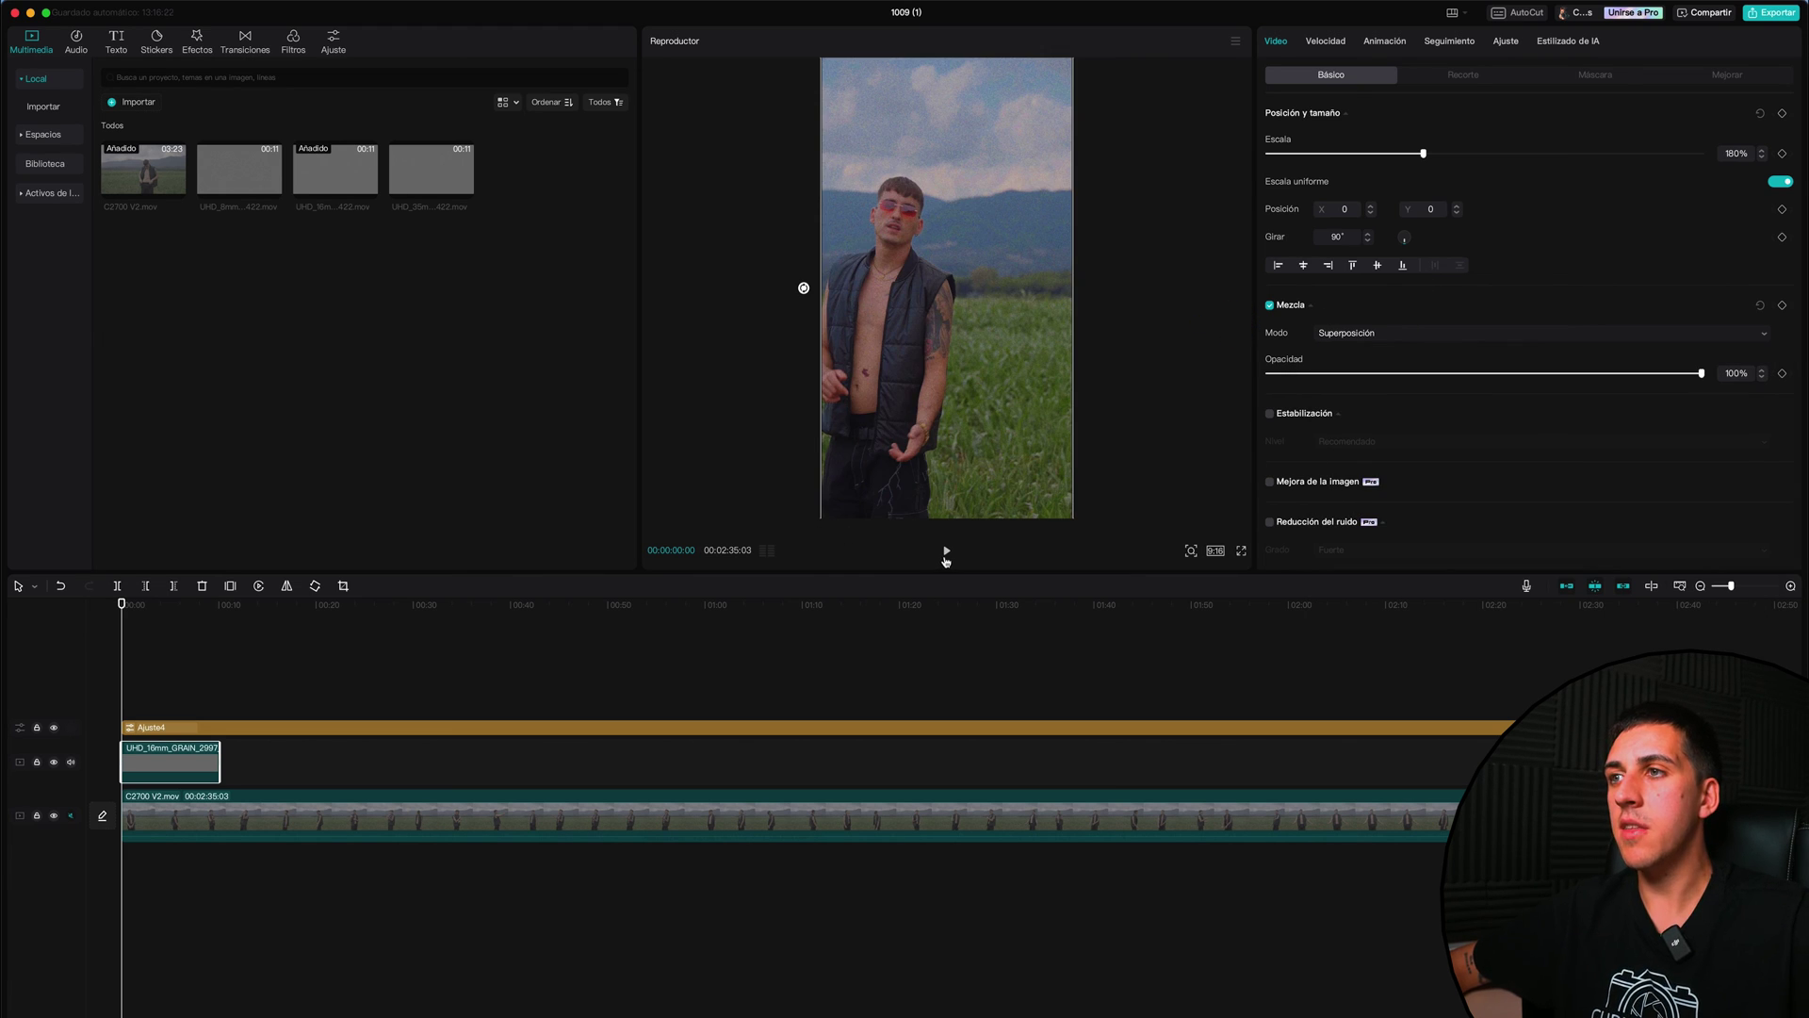